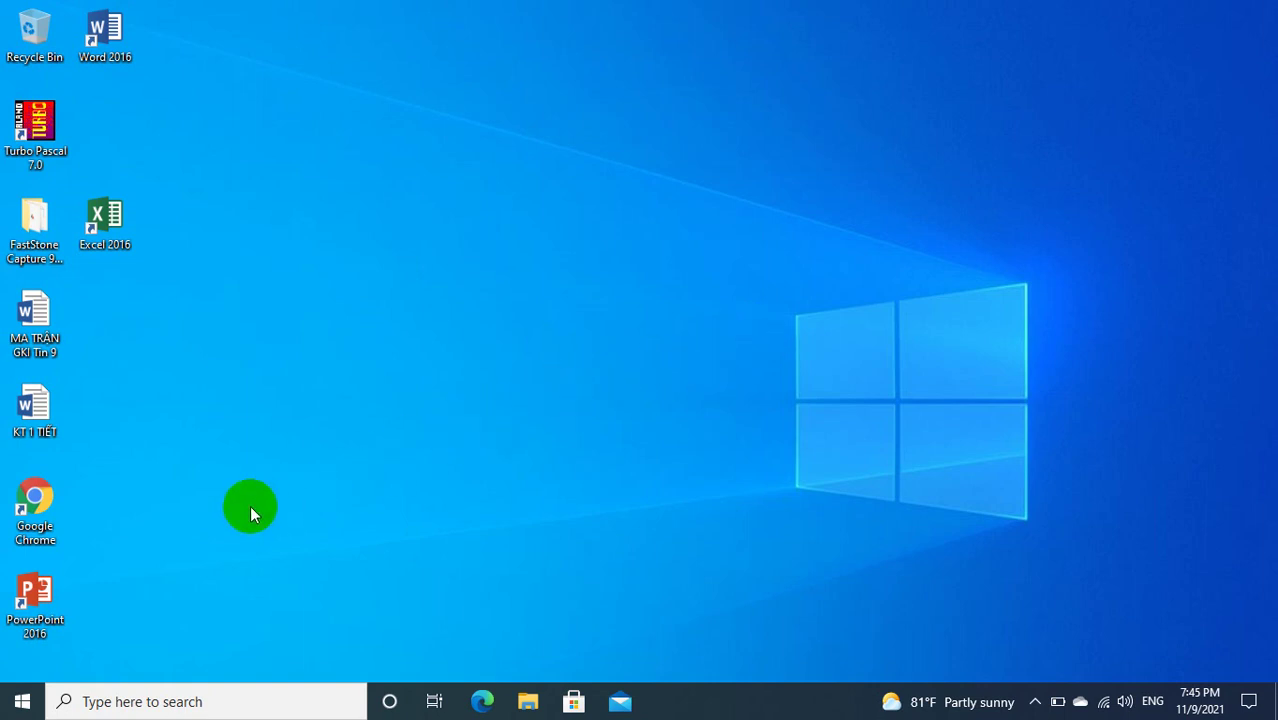
- Open Google Chrome with the "khối 6-9" profile and go to its mail inbox
double_click(12, 497)
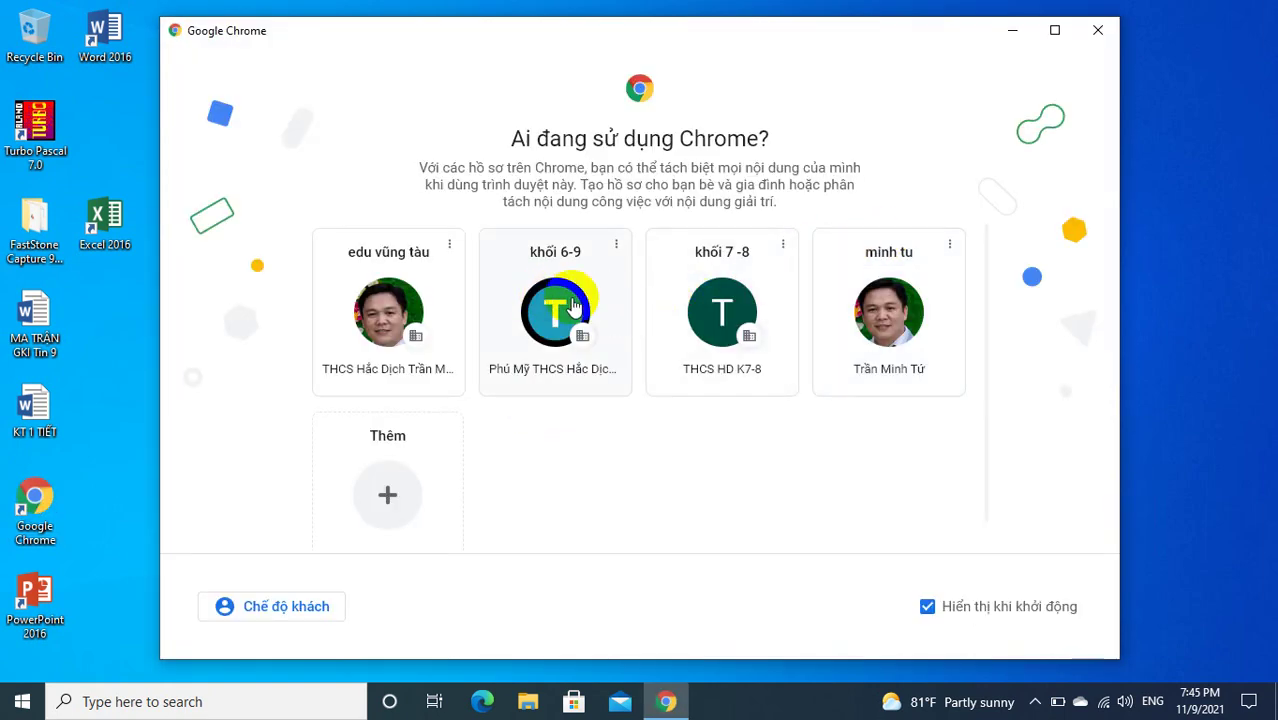
left_click(556, 310)
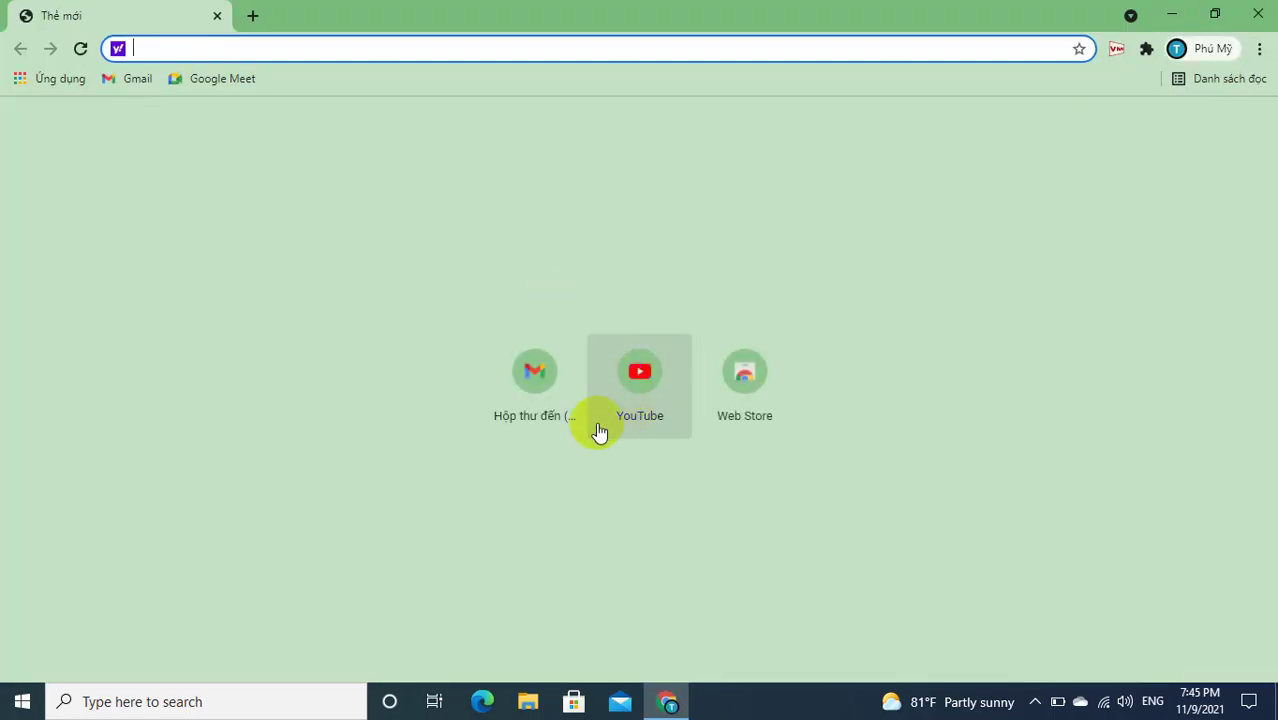
left_click(535, 398)
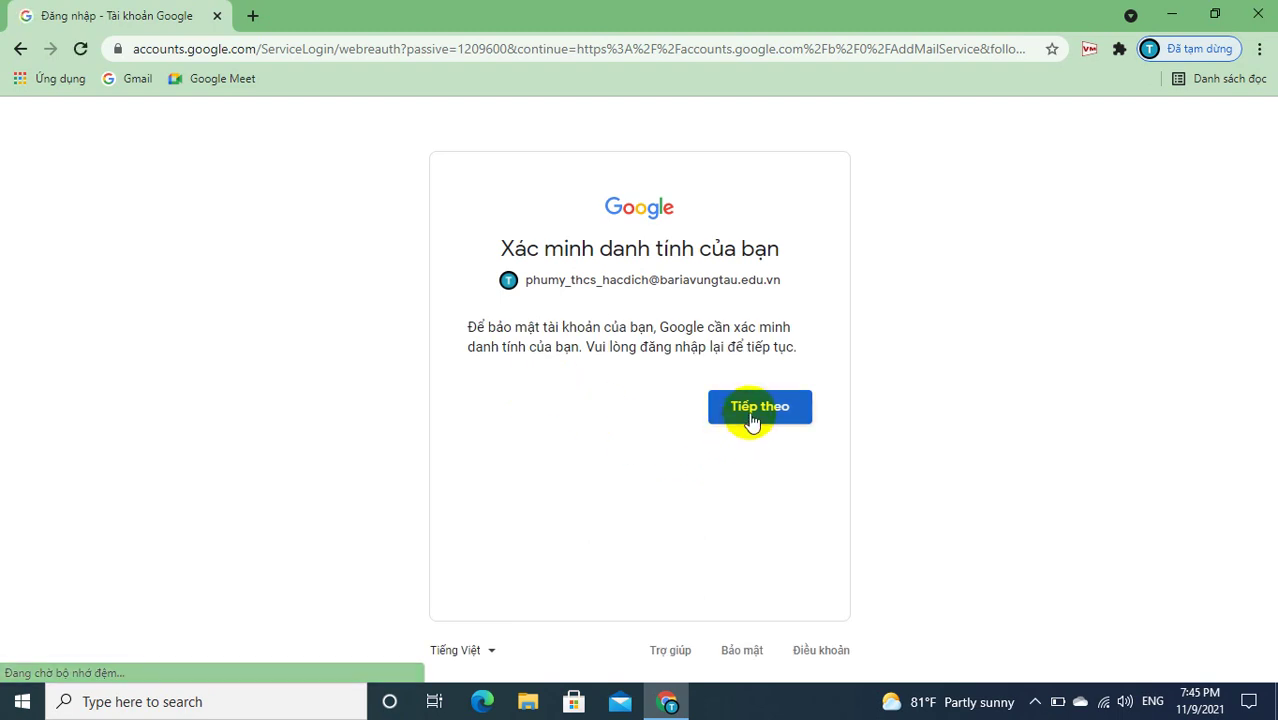
- Verify the Google account's identity by entering the account password to sign in to the inbox
left_click(752, 420)
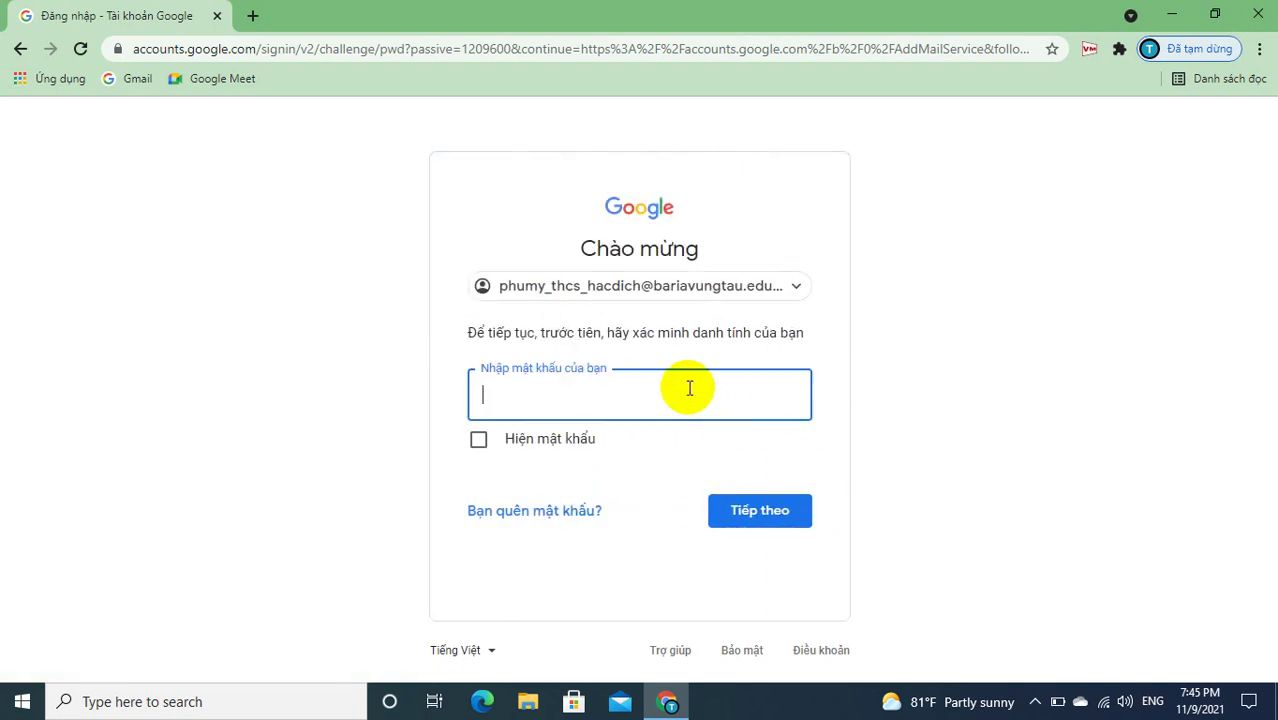
type("•••••••")
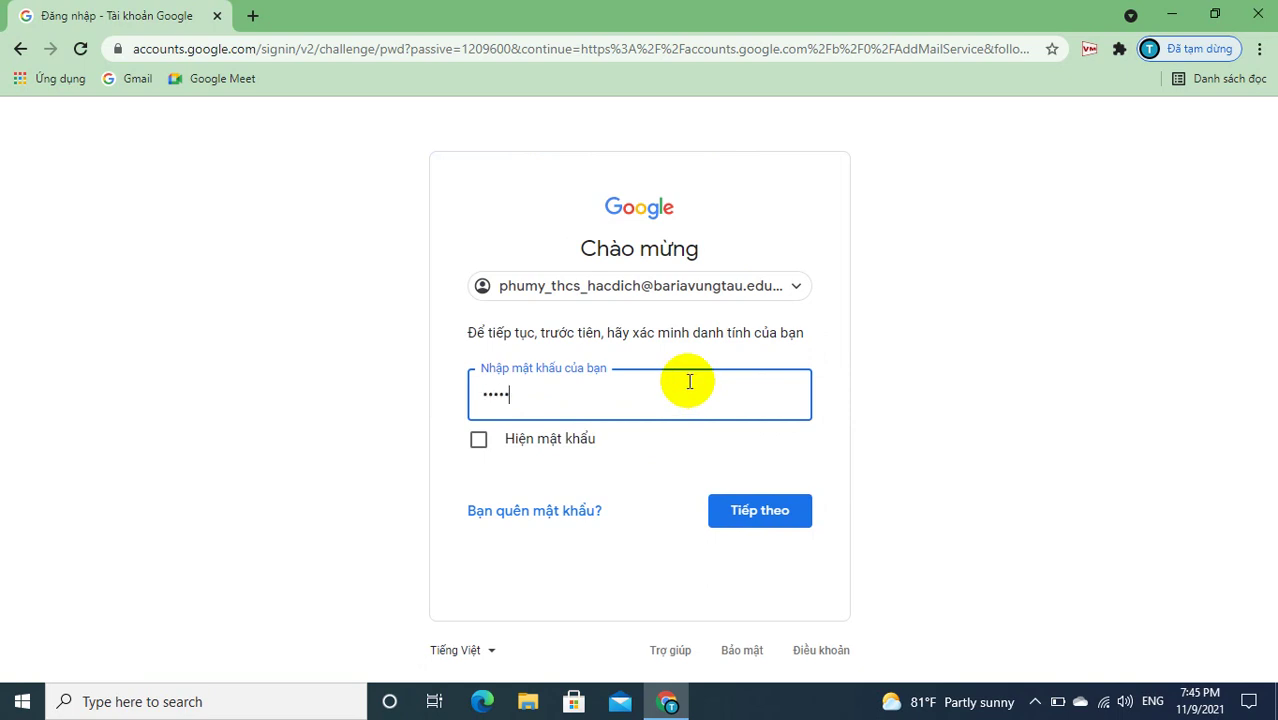
type("•••")
left_click(760, 511)
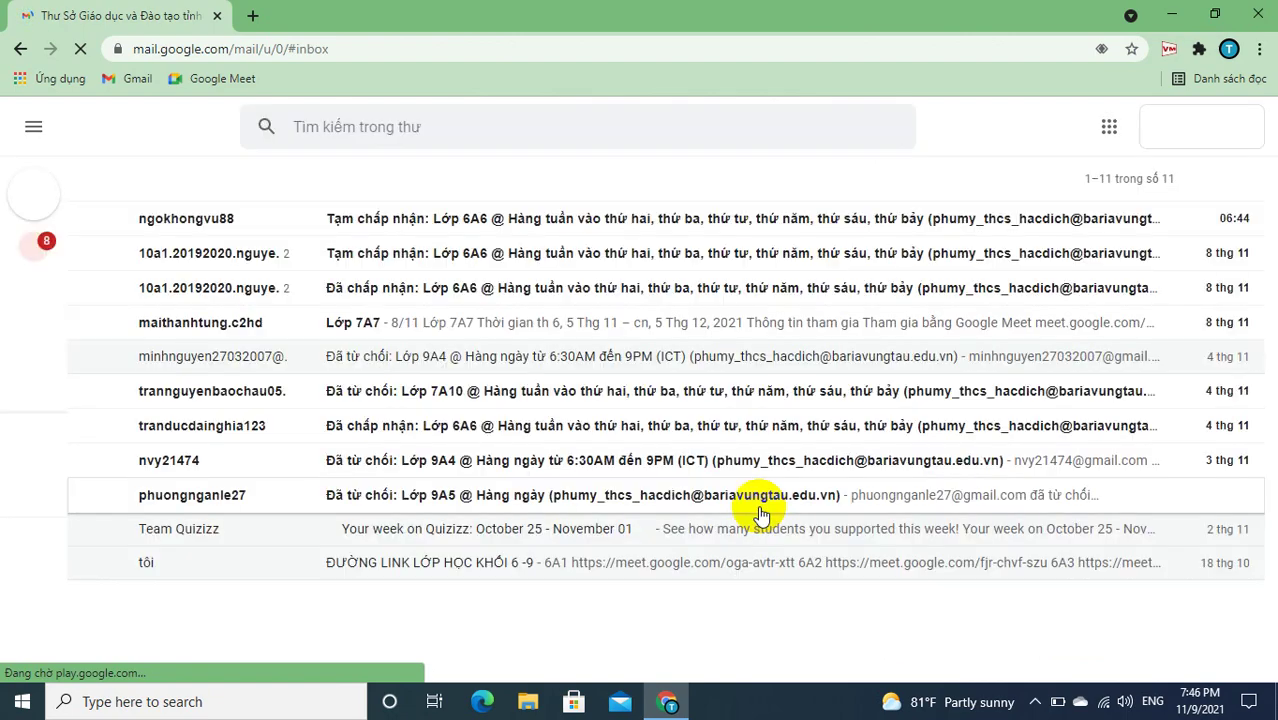
- Join the 6A1 class meeting from the "ĐƯỜNG LINK LỚP HỌC KHỐI 6 -9" email and mute the microphone
left_click(468, 563)
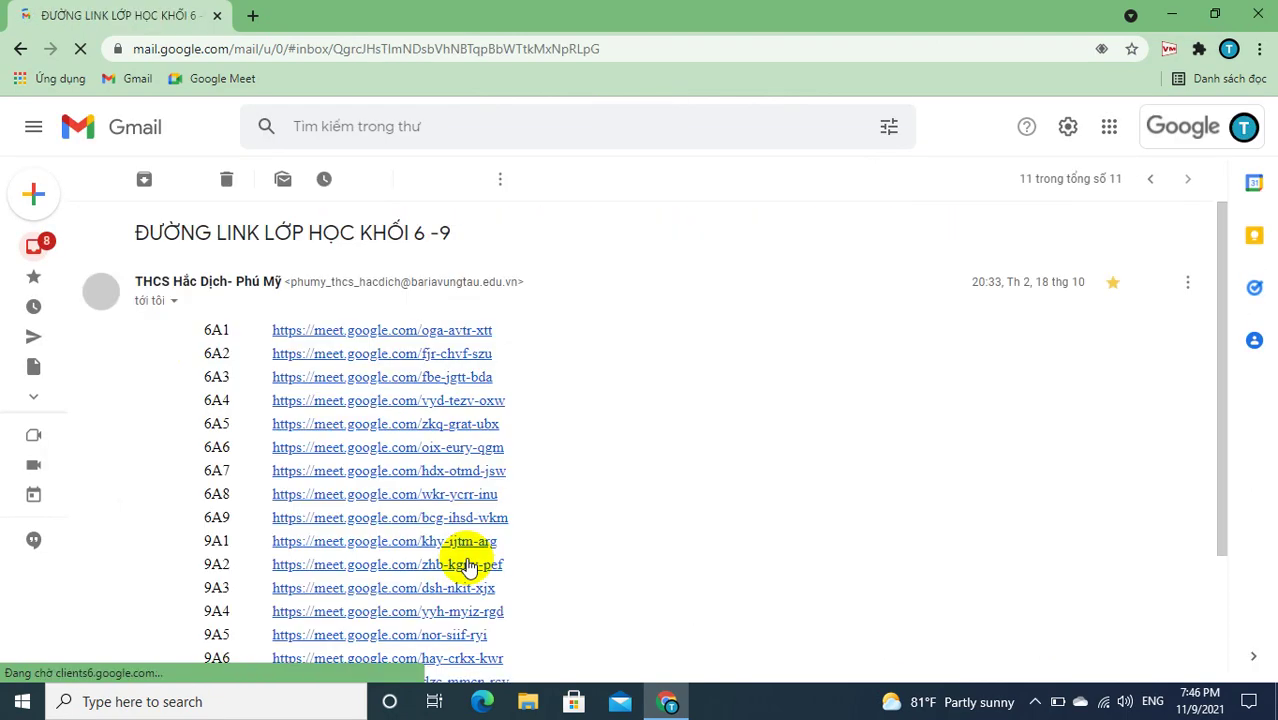
left_click(408, 331)
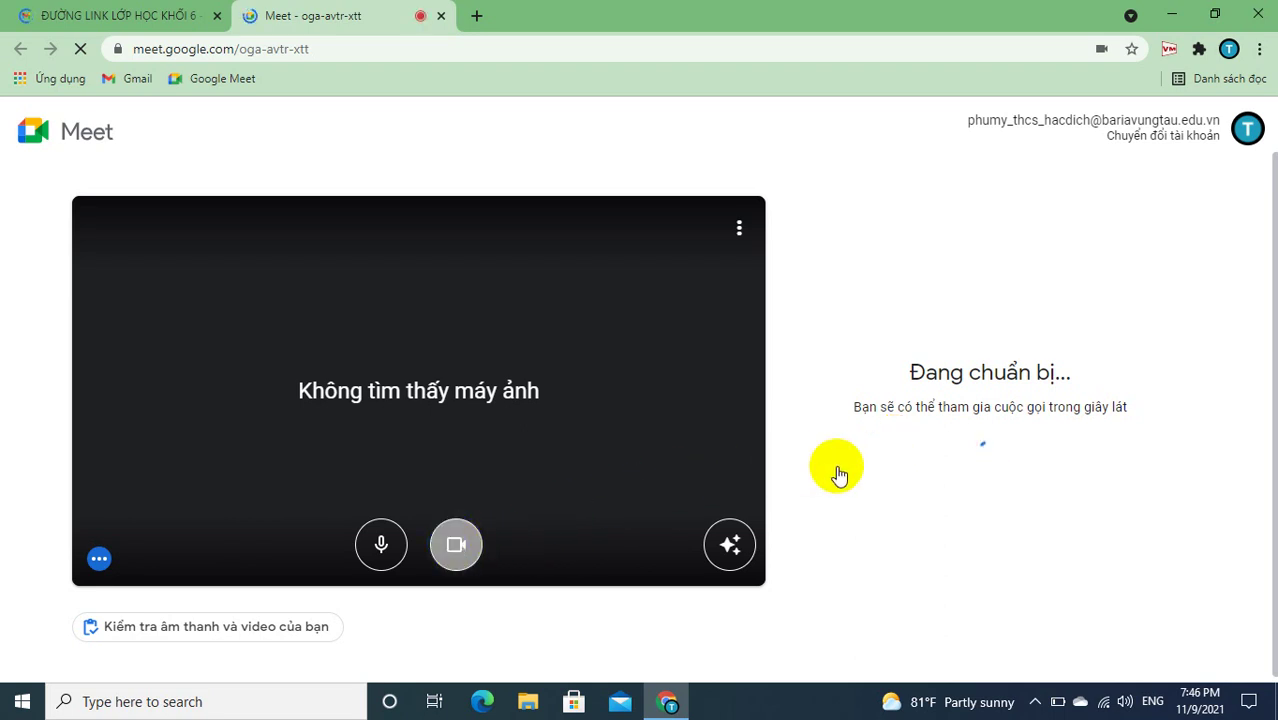
left_click(900, 421)
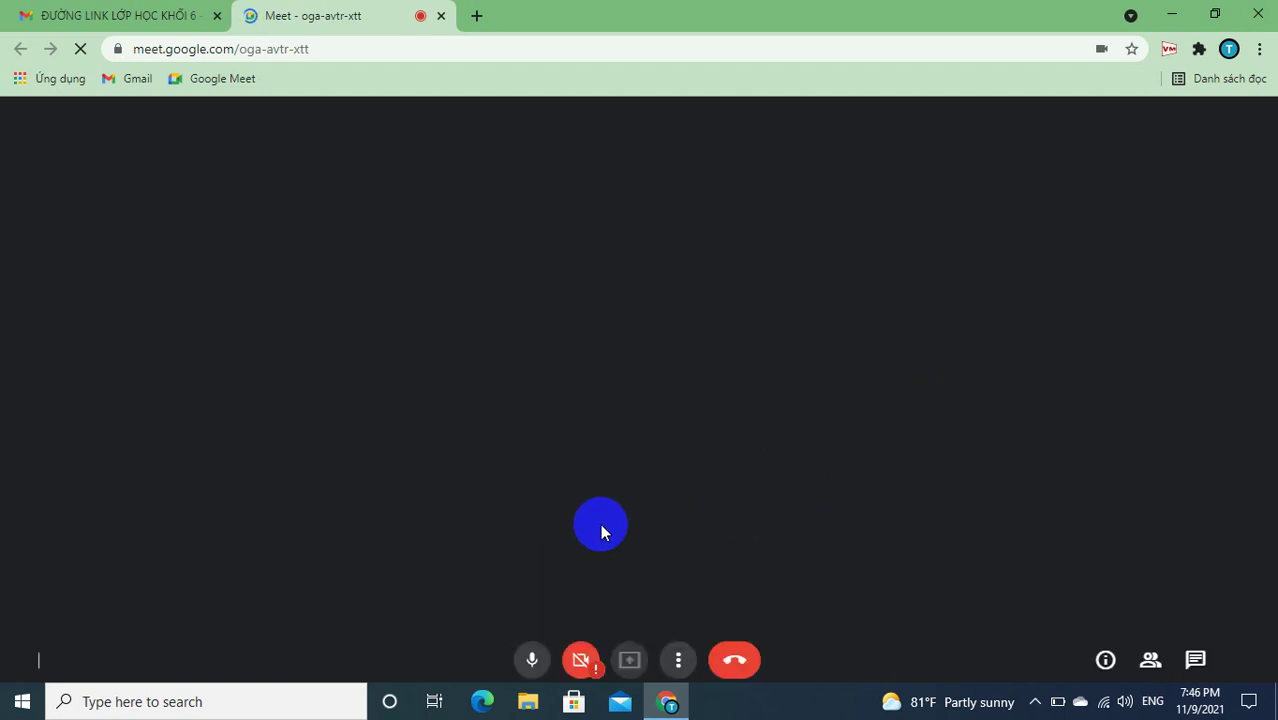
left_click(518, 648)
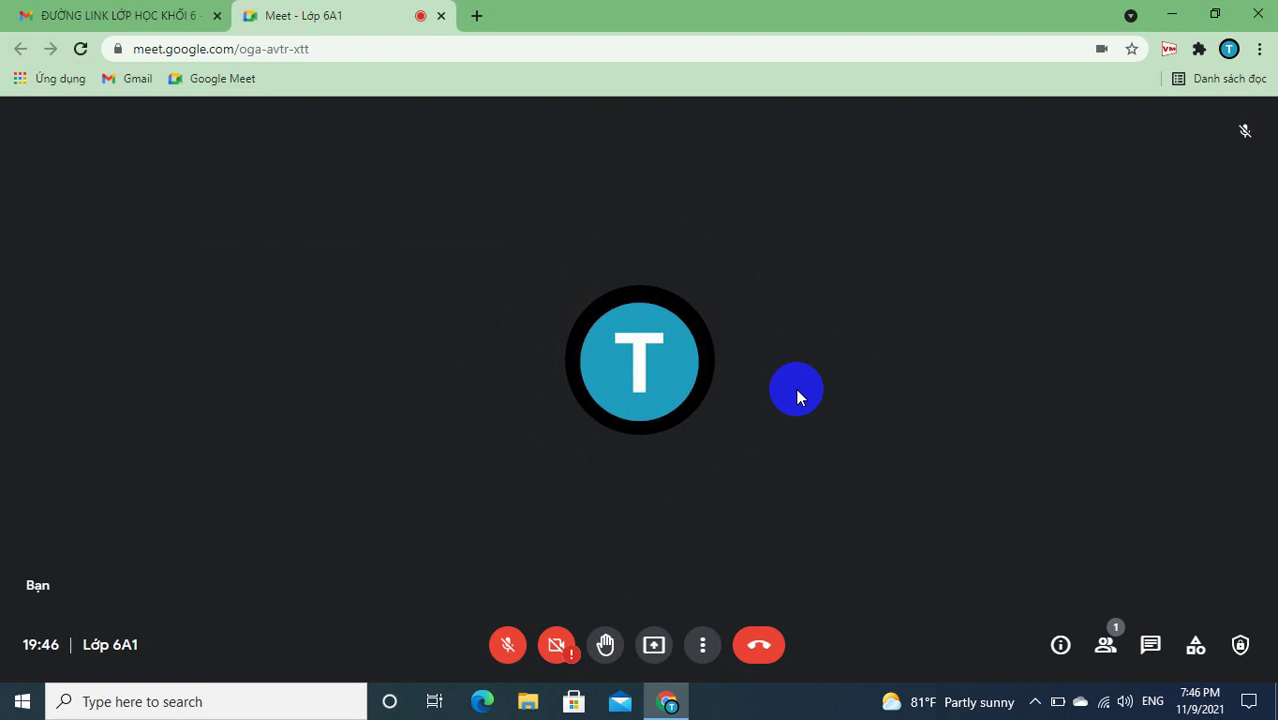
- Minimize the meeting window and open a maximized Chrome window with the teacher's personal profile
left_click(1172, 15)
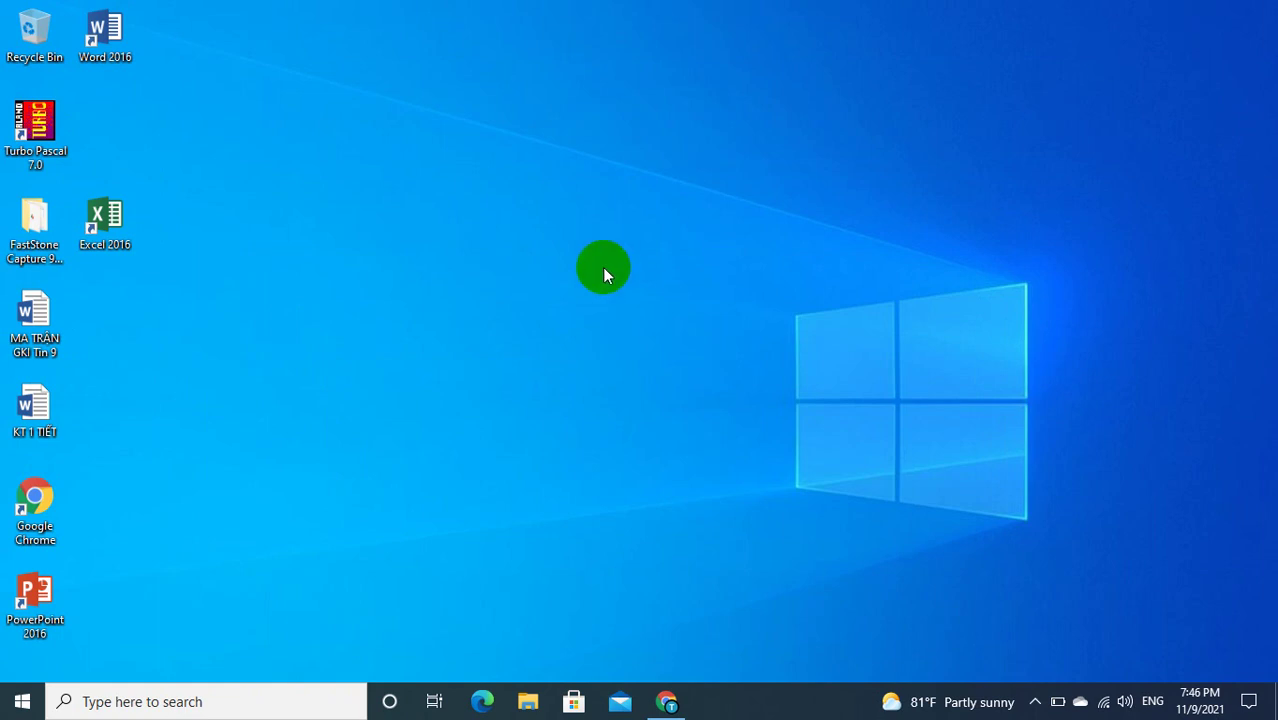
left_click(42, 487)
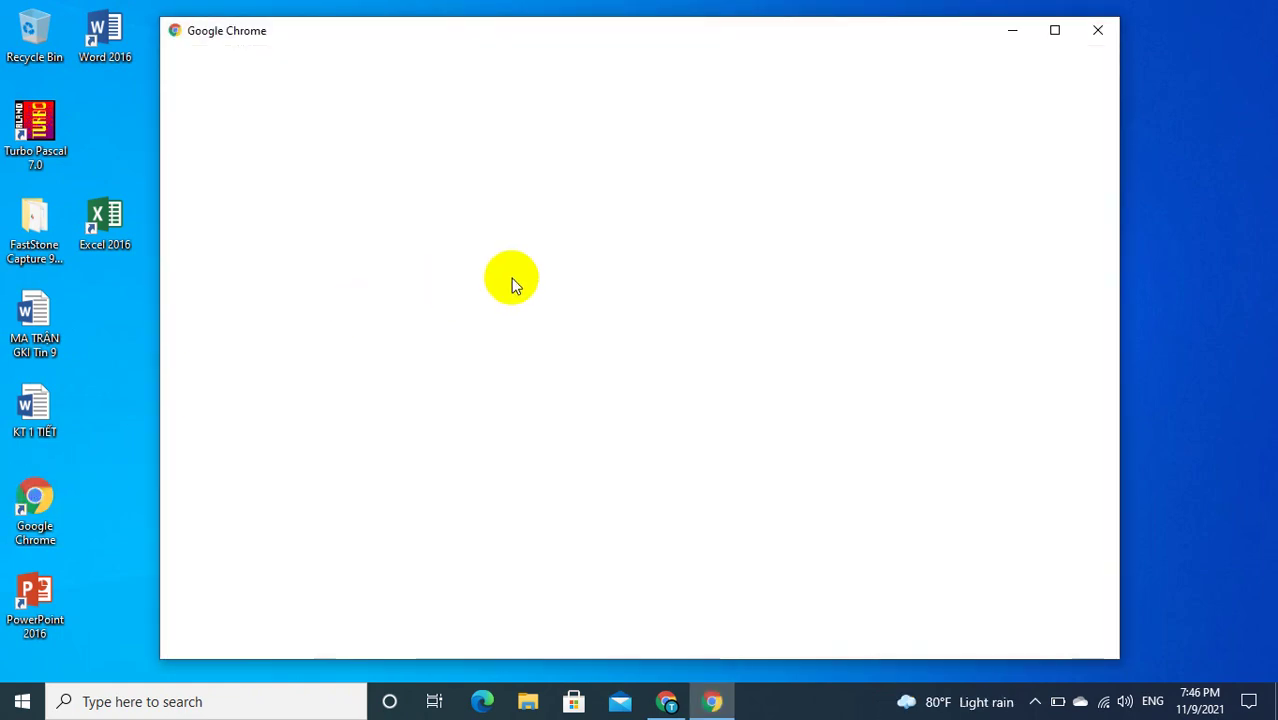
left_click(872, 318)
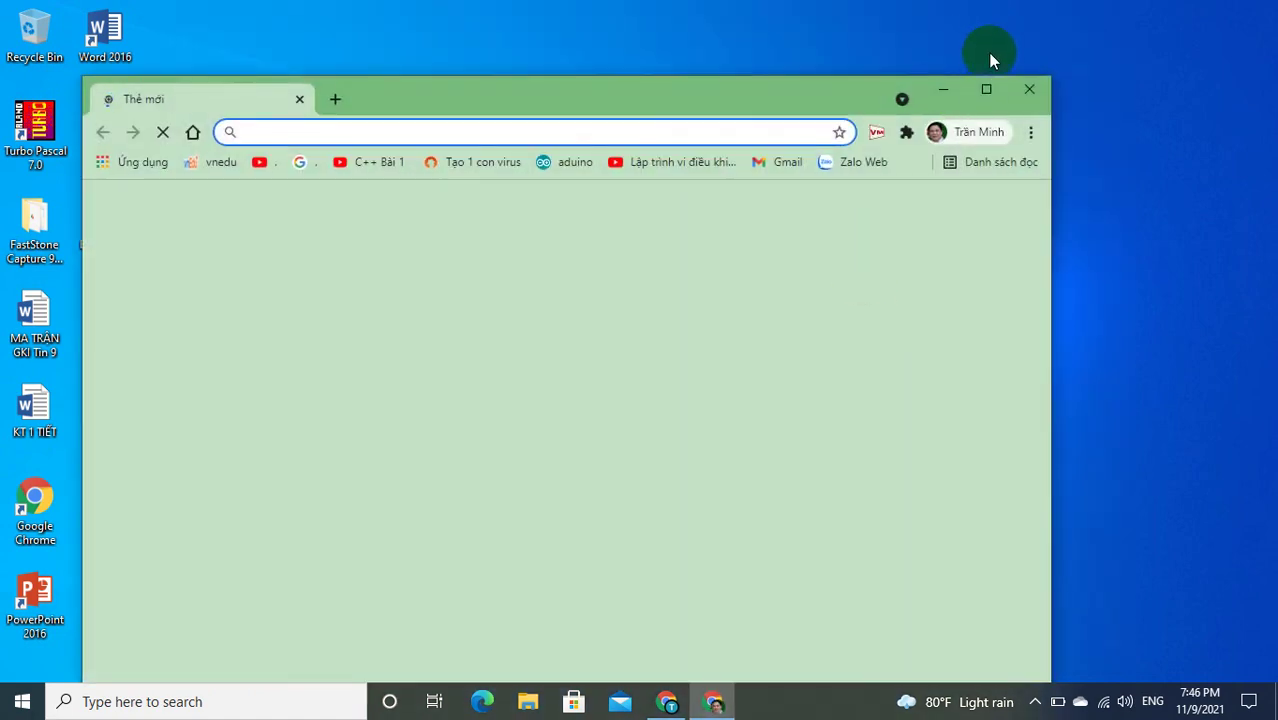
left_click(986, 89)
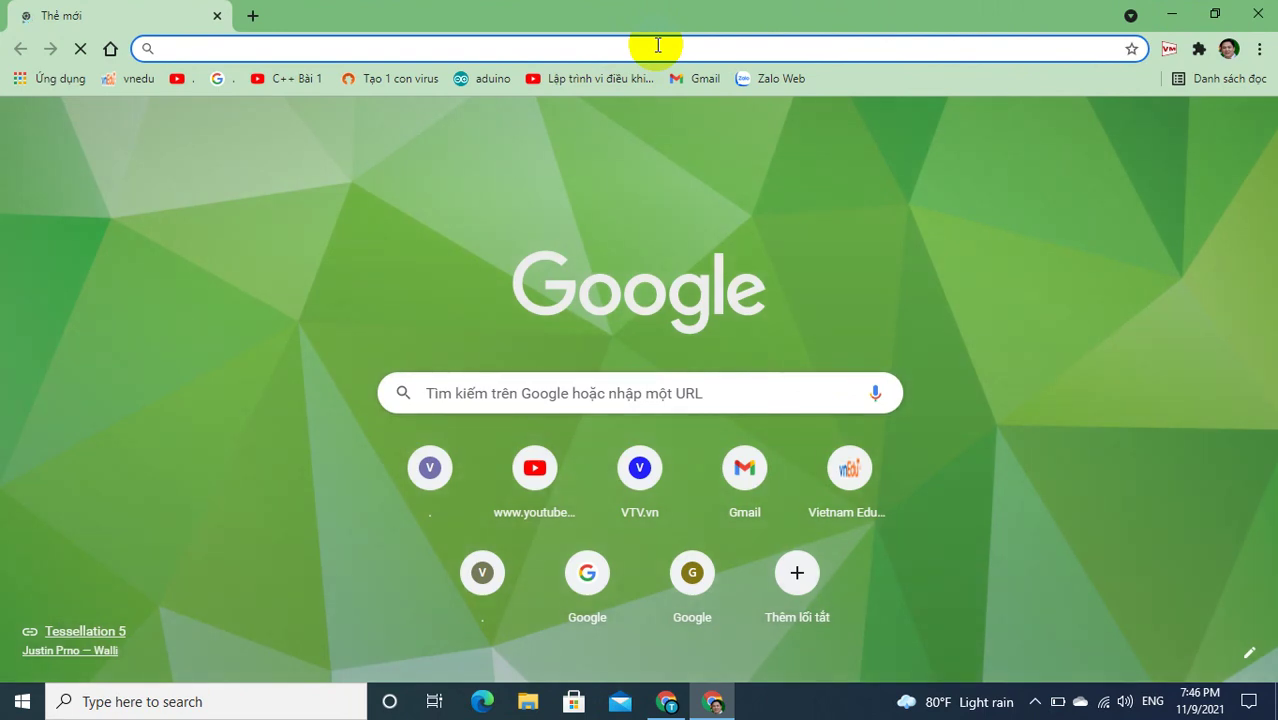
- Go to the azota.vn website in the new browser window
left_click(657, 46)
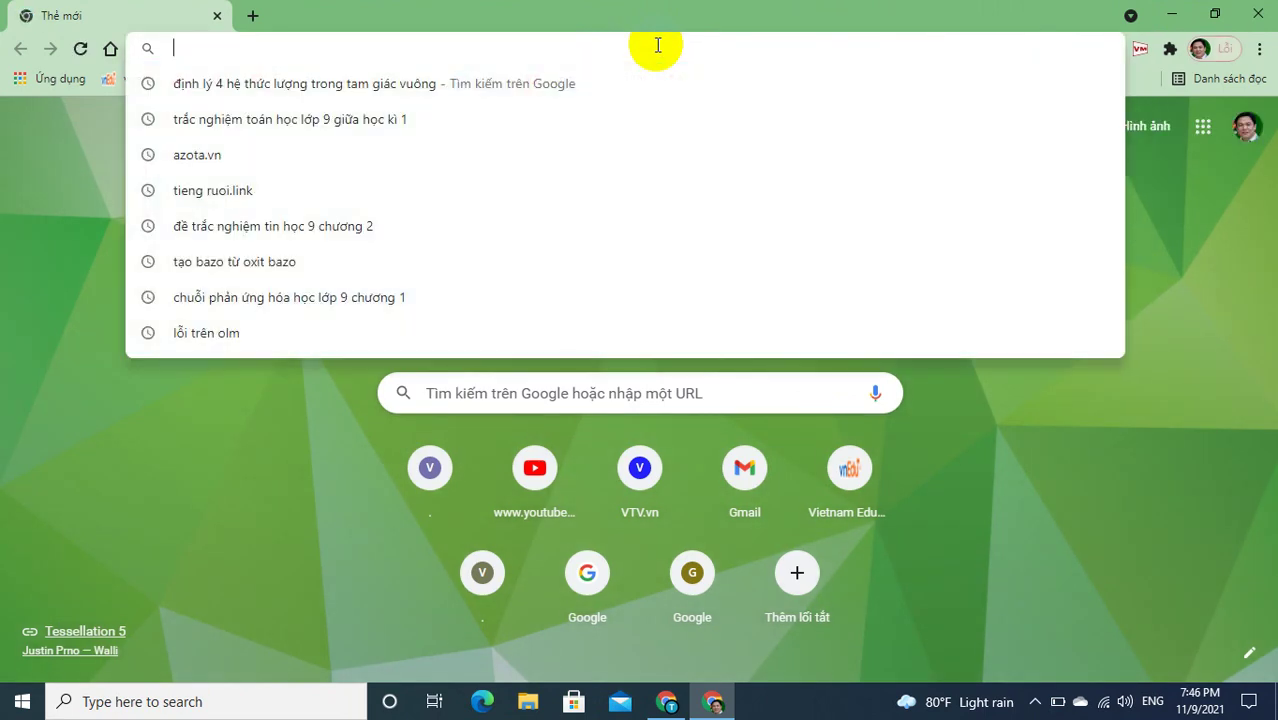
type("a")
key("Return")
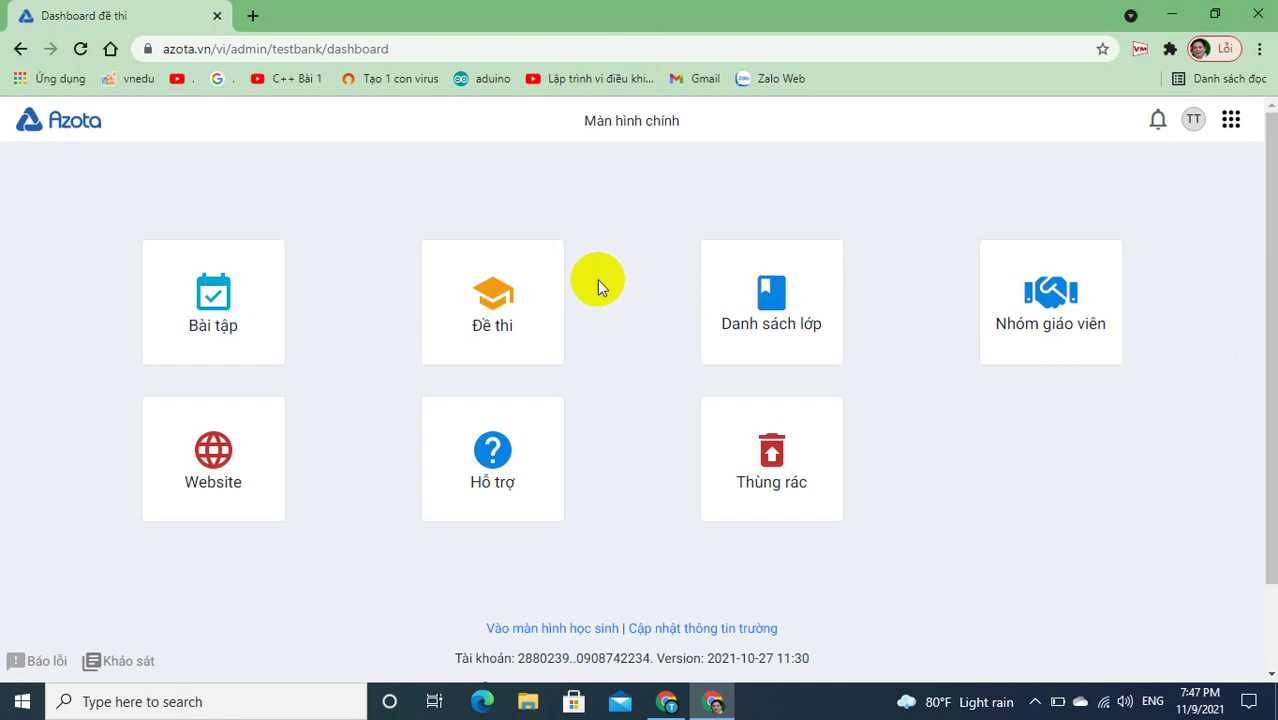
- Open the exam store (Đề thi) and its shared exams folder "Đề thi được chia sẻ"
left_click(505, 287)
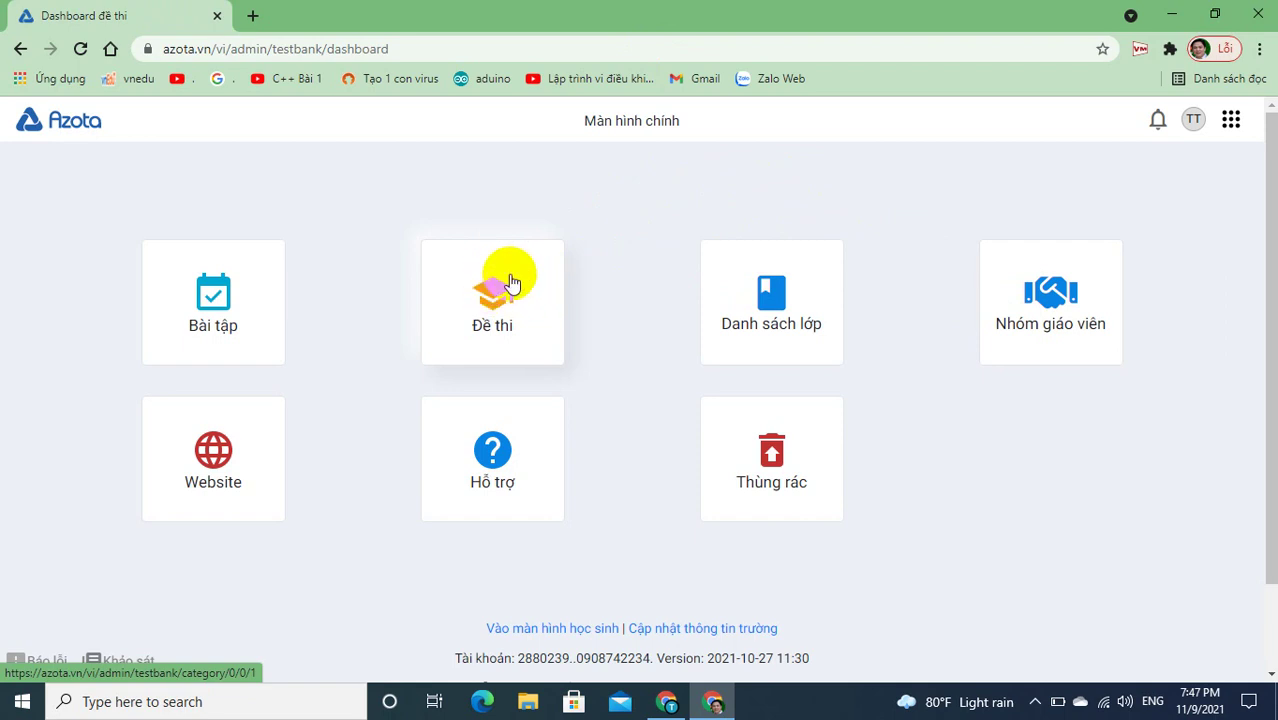
left_click(494, 291)
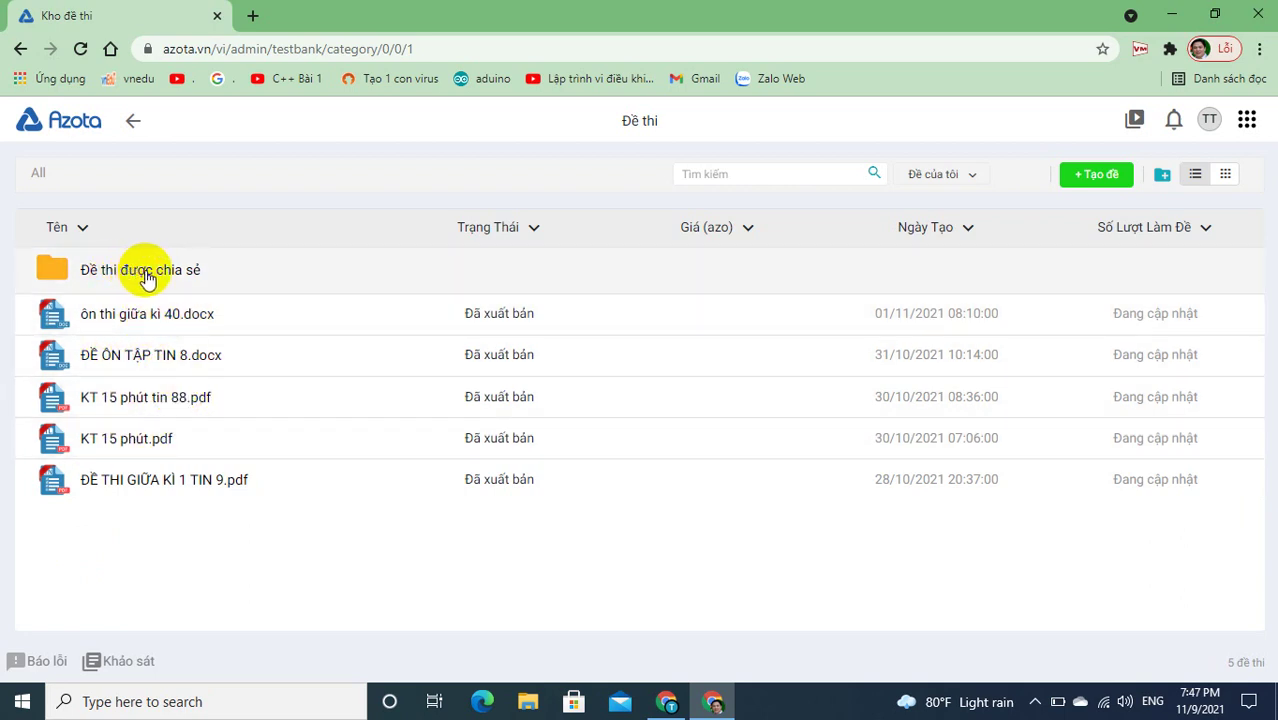
left_click(145, 272)
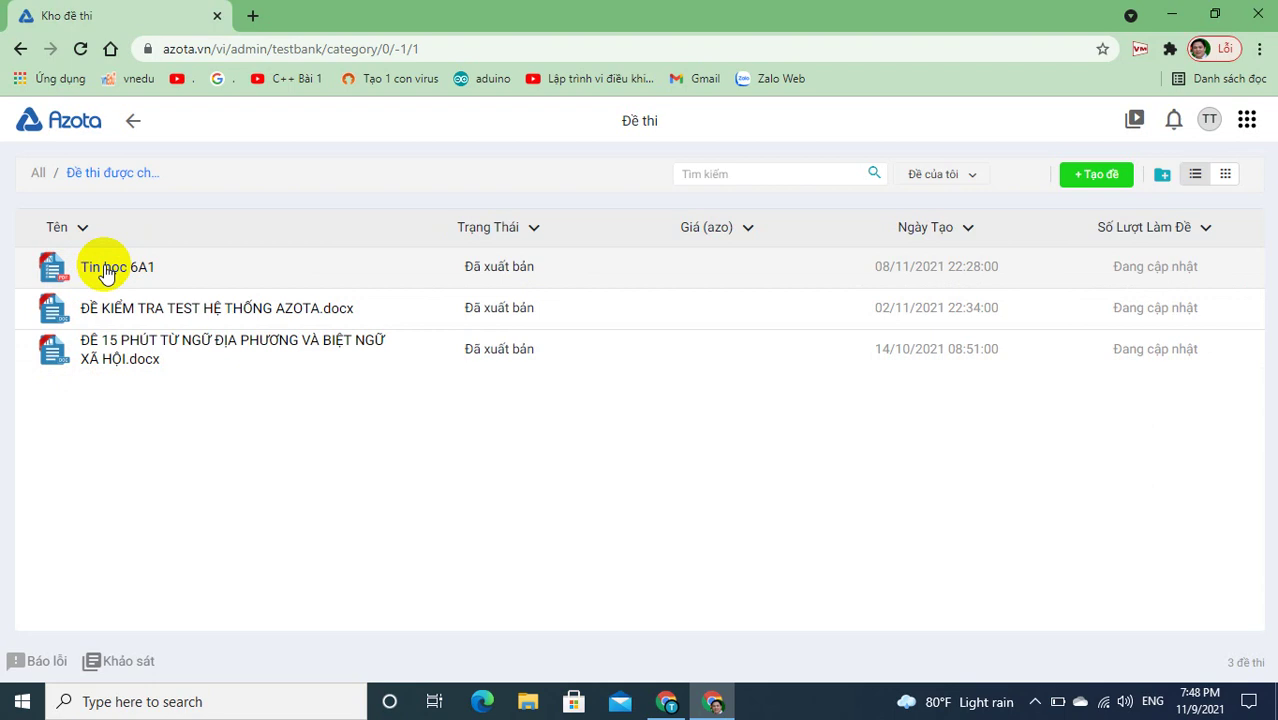
- View the list of test takers for the "Tin học 6A1" exam and the score table (Bảng điểm) in its statistics
right_click(106, 272)
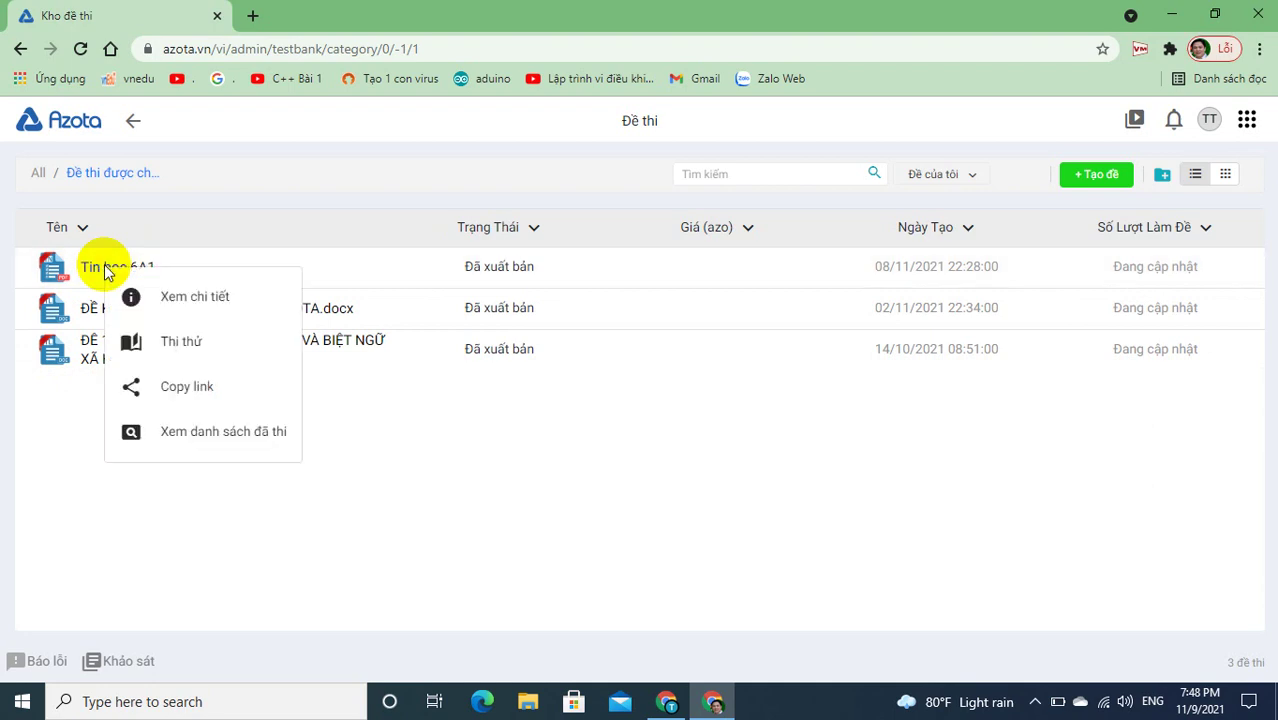
left_click(184, 435)
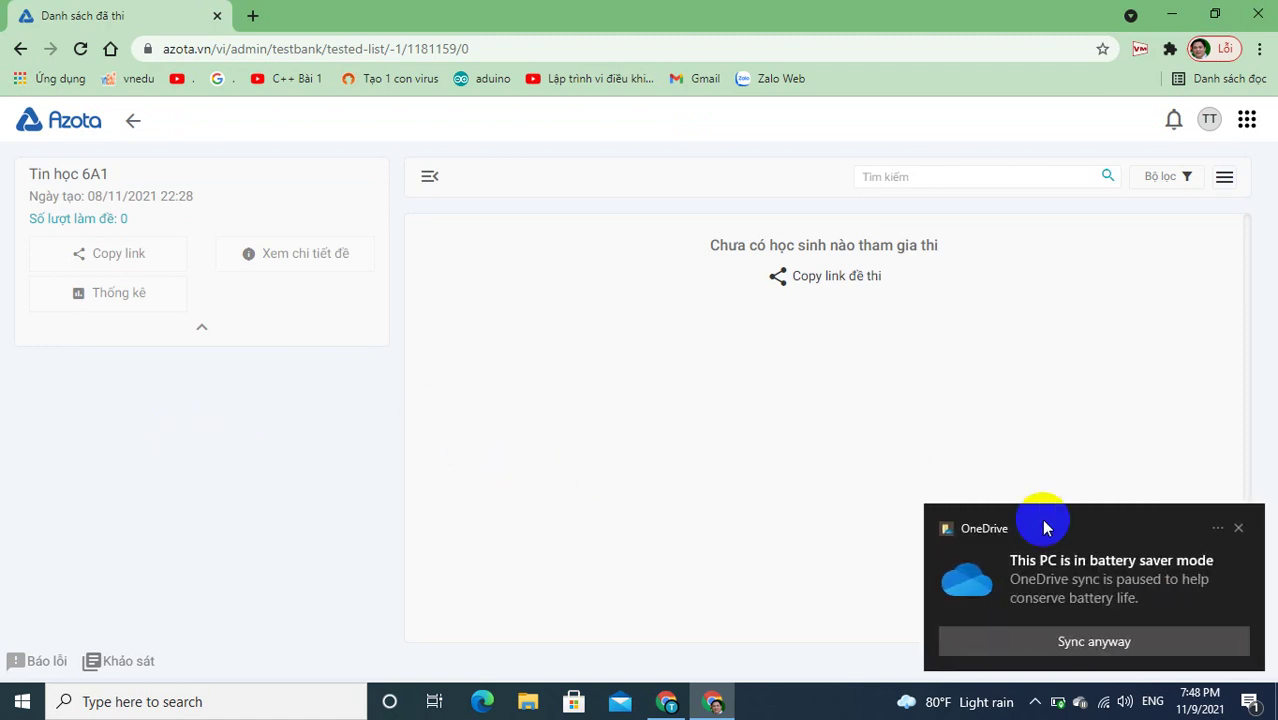
left_click(1239, 529)
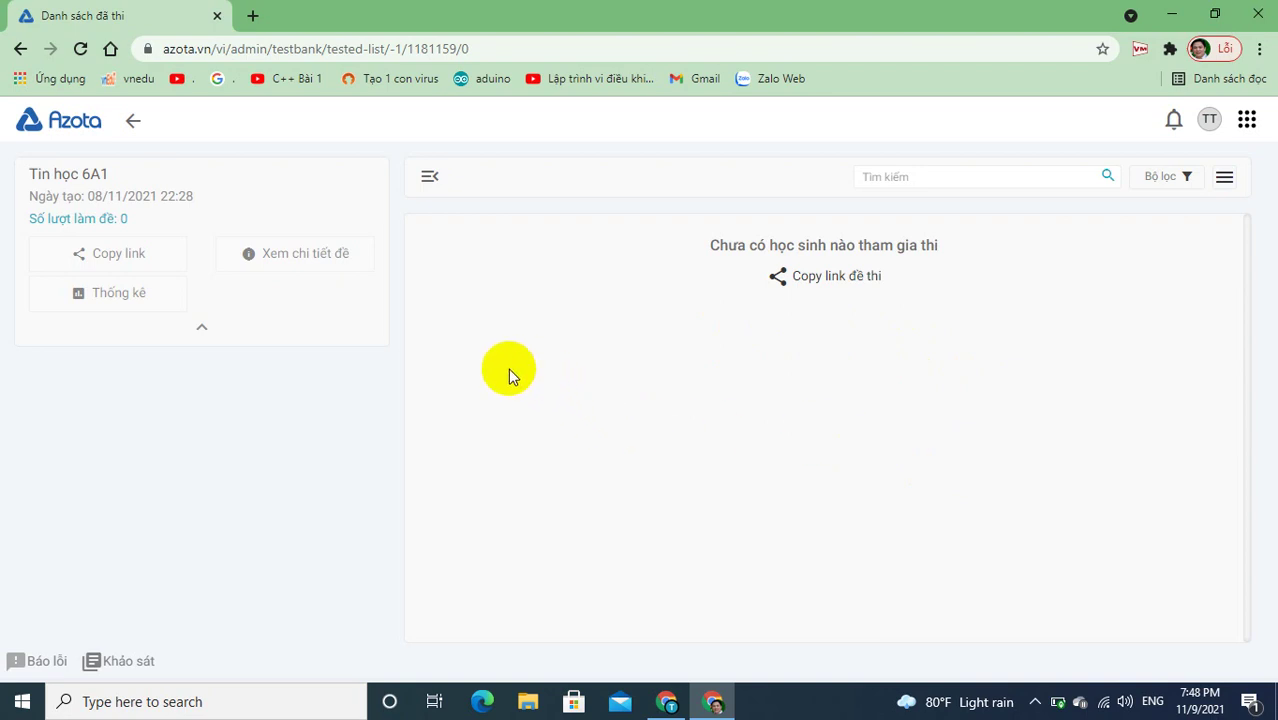
left_click(113, 297)
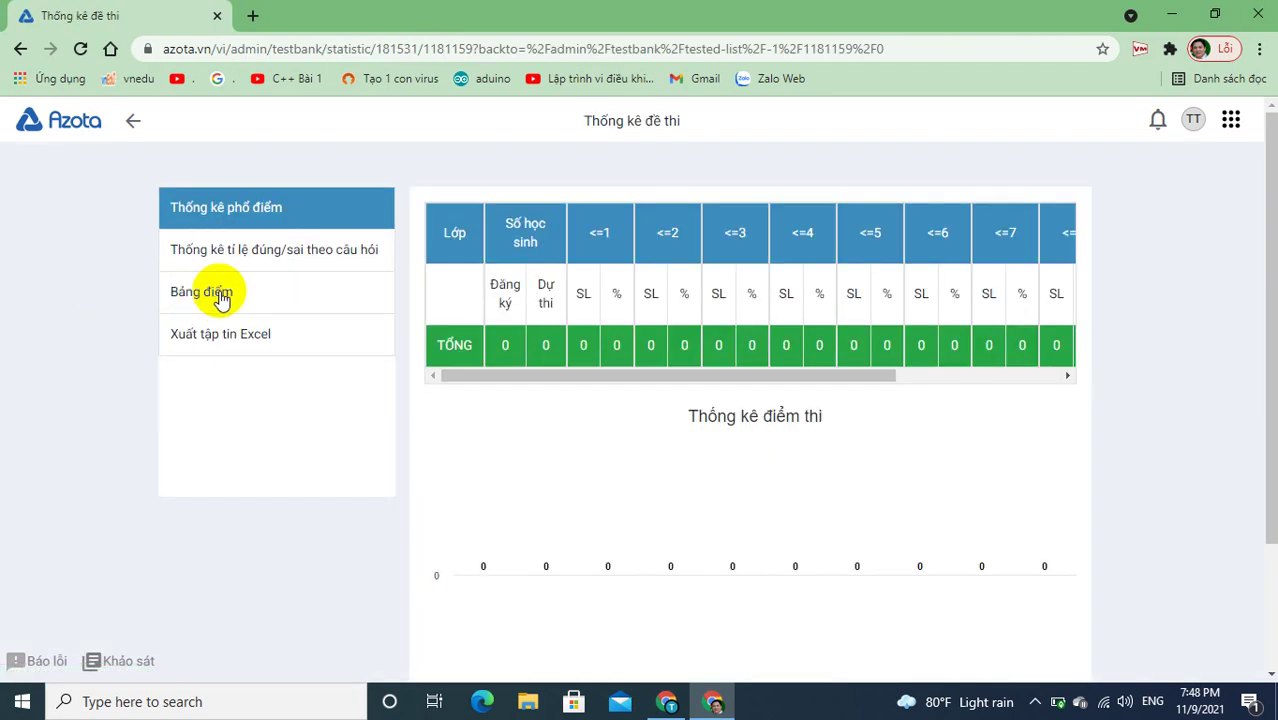
left_click(207, 295)
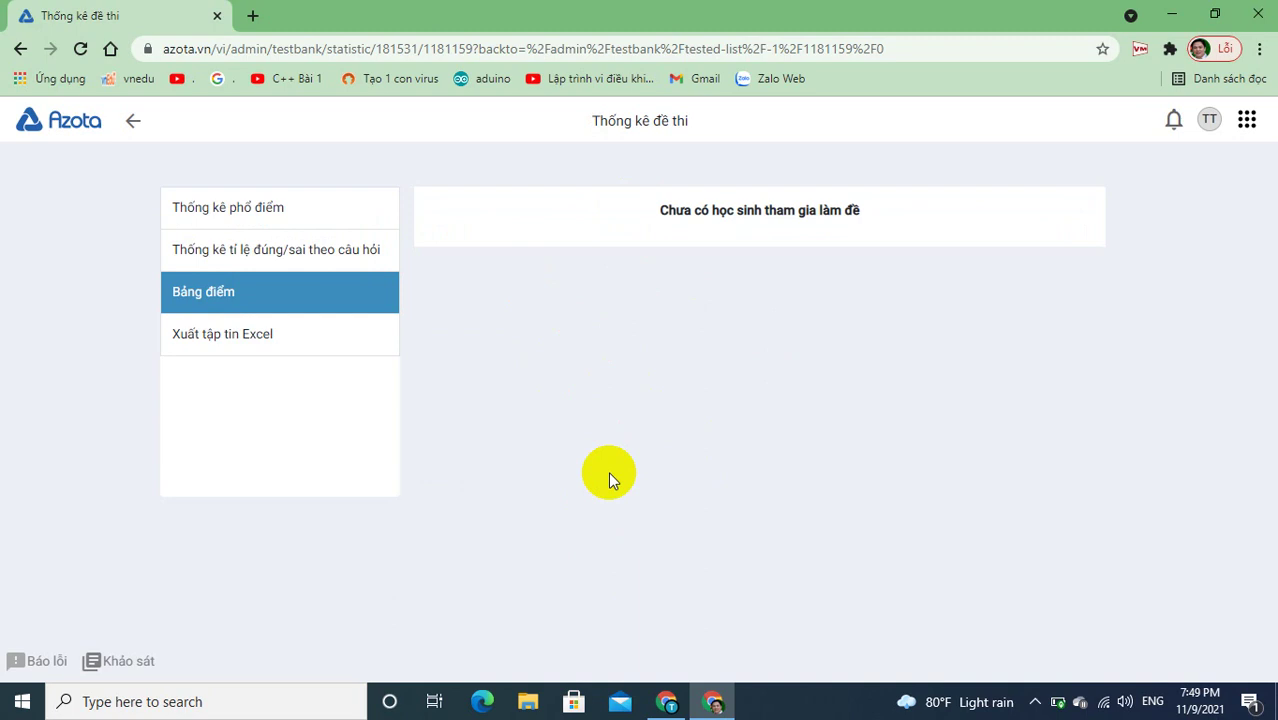
- Return from the exam statistics to the shared exams folder "Đề thi được chia sẻ"
left_click(134, 123)
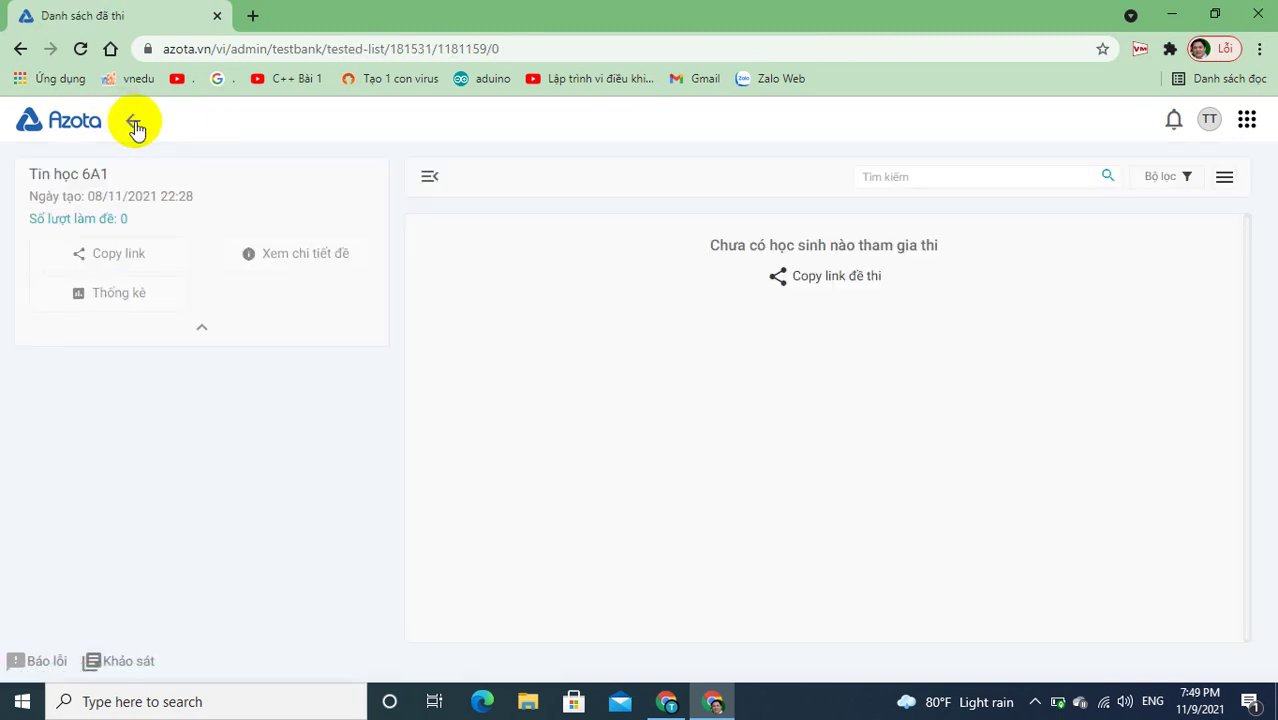
left_click(135, 125)
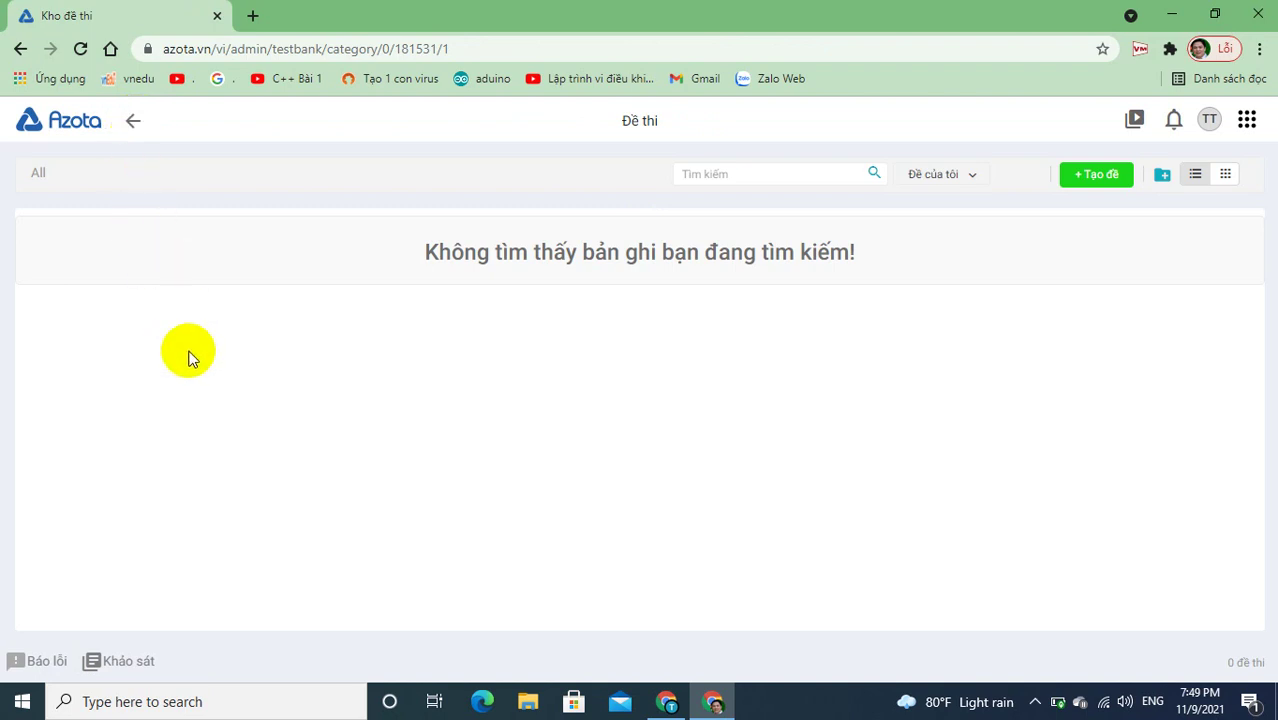
left_click(37, 180)
left_click(143, 272)
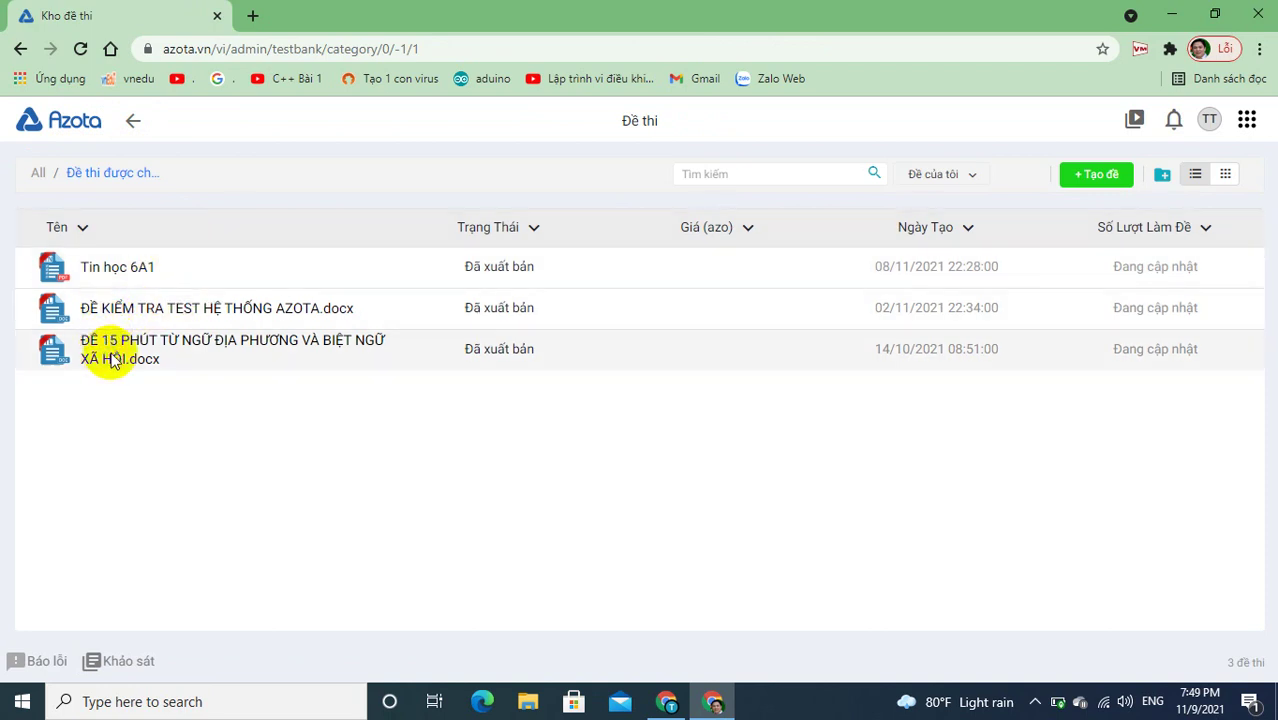
- Open the list of test takers for the exam "ĐỀ 15 PHÚT TỪ NGỮ ĐỊA PHƯƠNG VÀ BIỆT NGỮ XÃ HỘI.docx" and browse the students' results
right_click(112, 362)
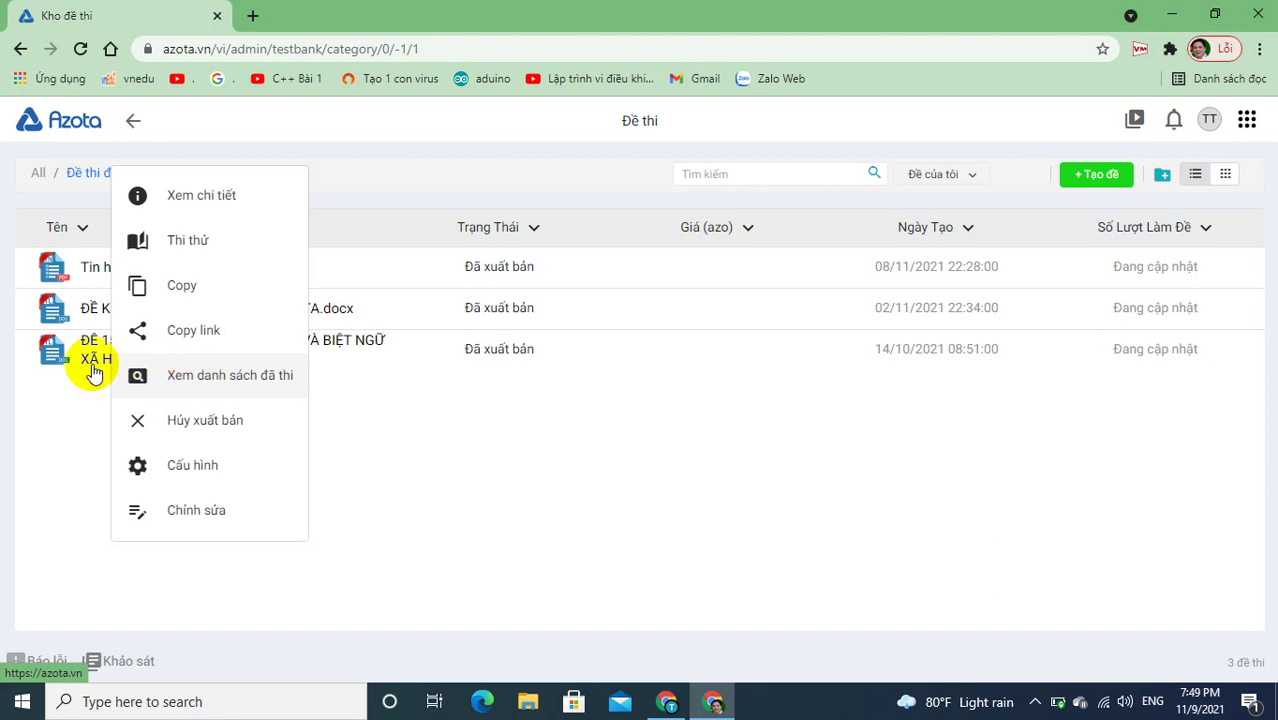
left_click(57, 417)
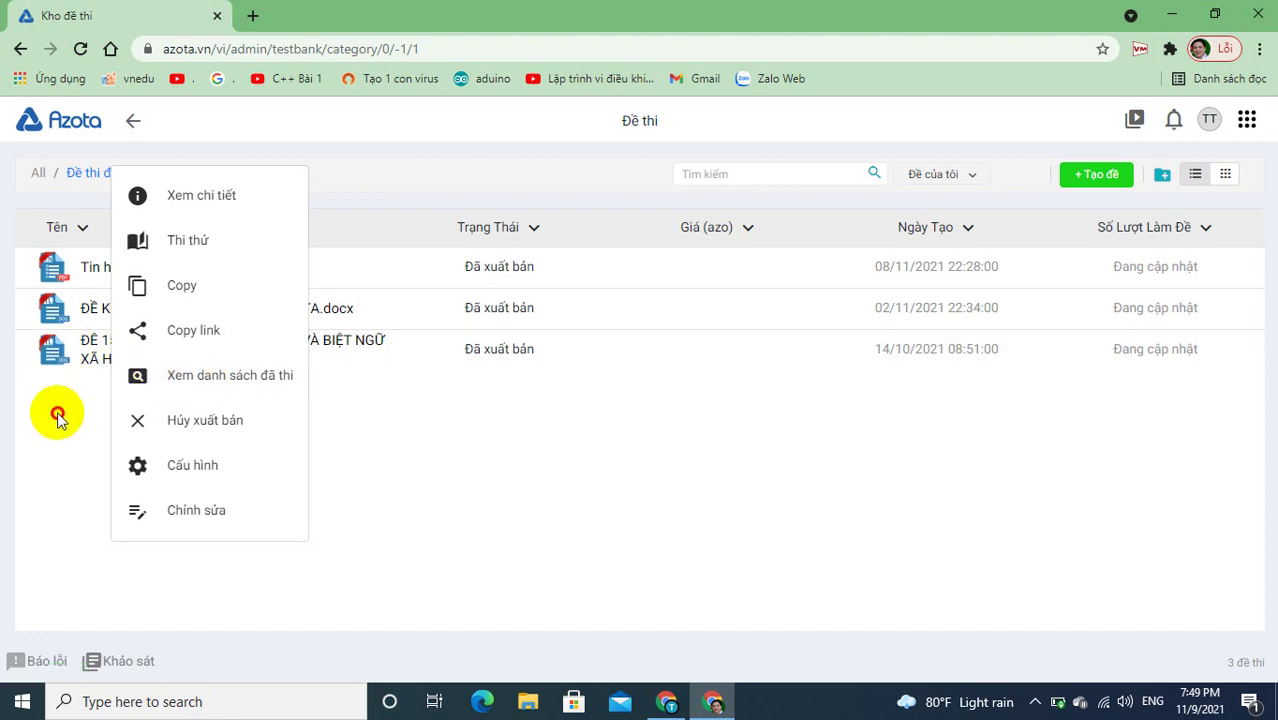
right_click(66, 356)
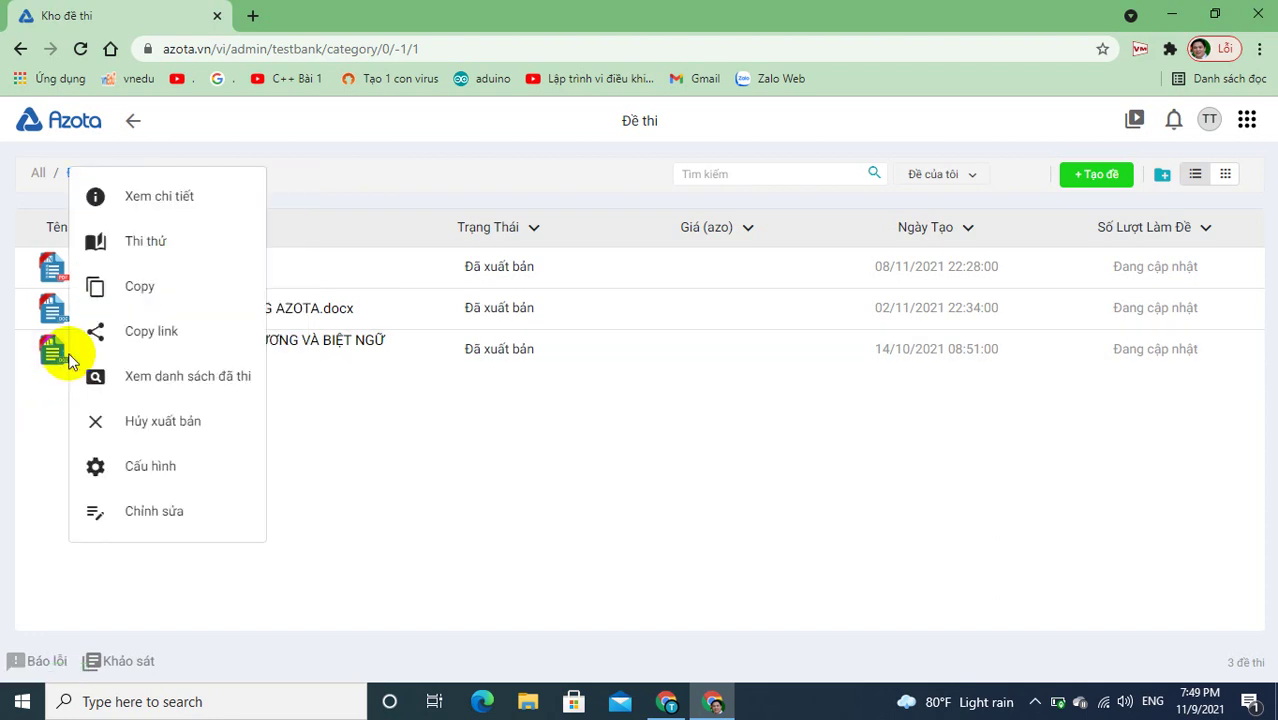
left_click(210, 380)
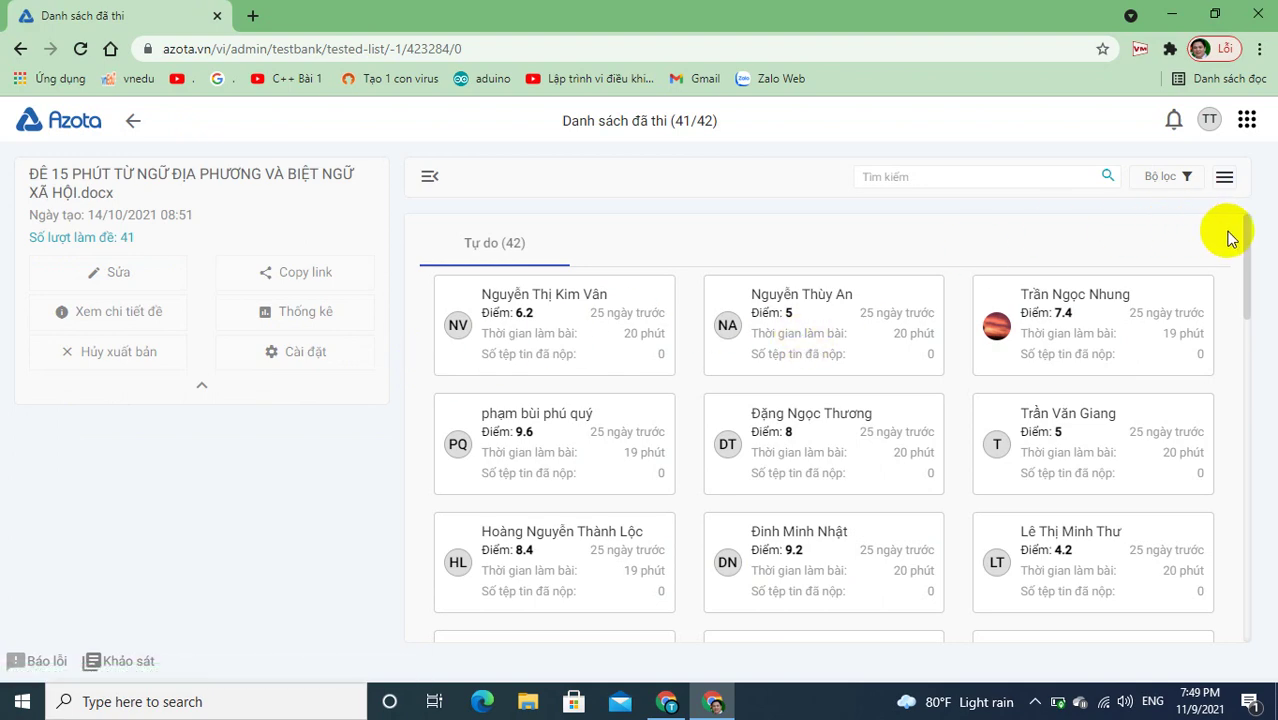
left_click_drag(1243, 240, 1212, 584)
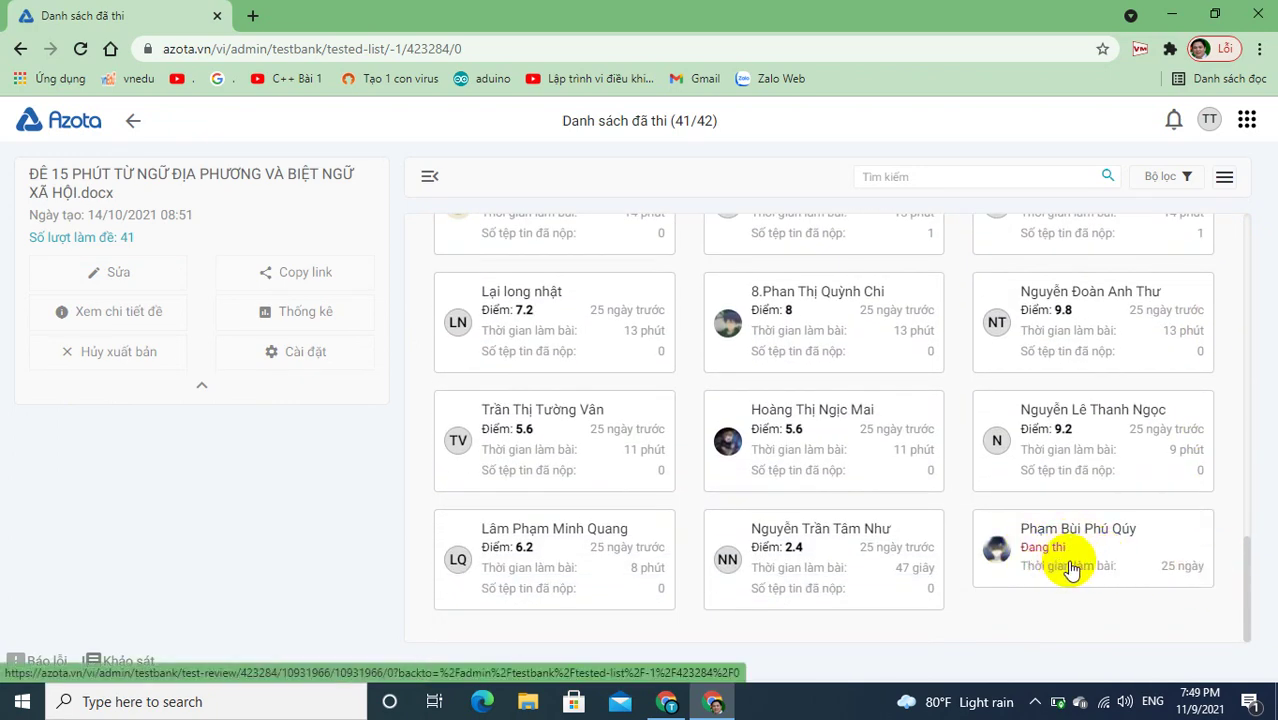
left_click_drag(1248, 578, 1238, 334)
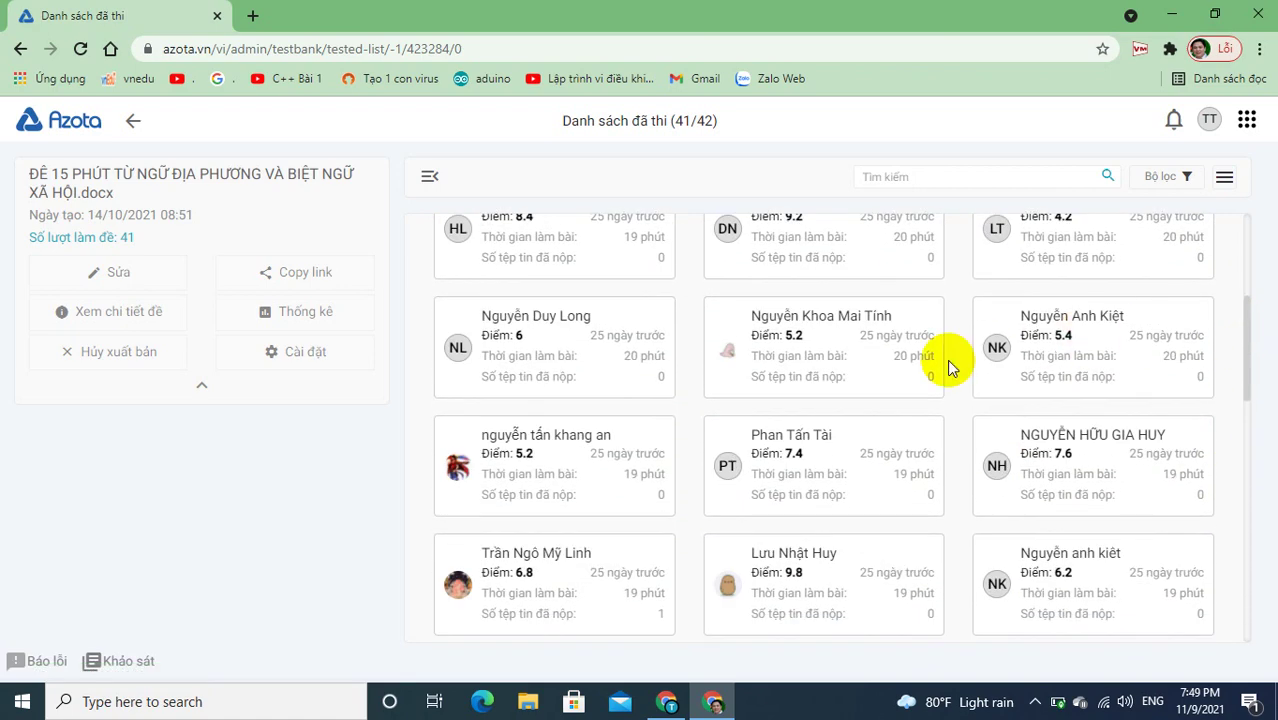
- Review the score table (Bảng điểm) in this exam's statistics and return to the Azota main dashboard
left_click(309, 311)
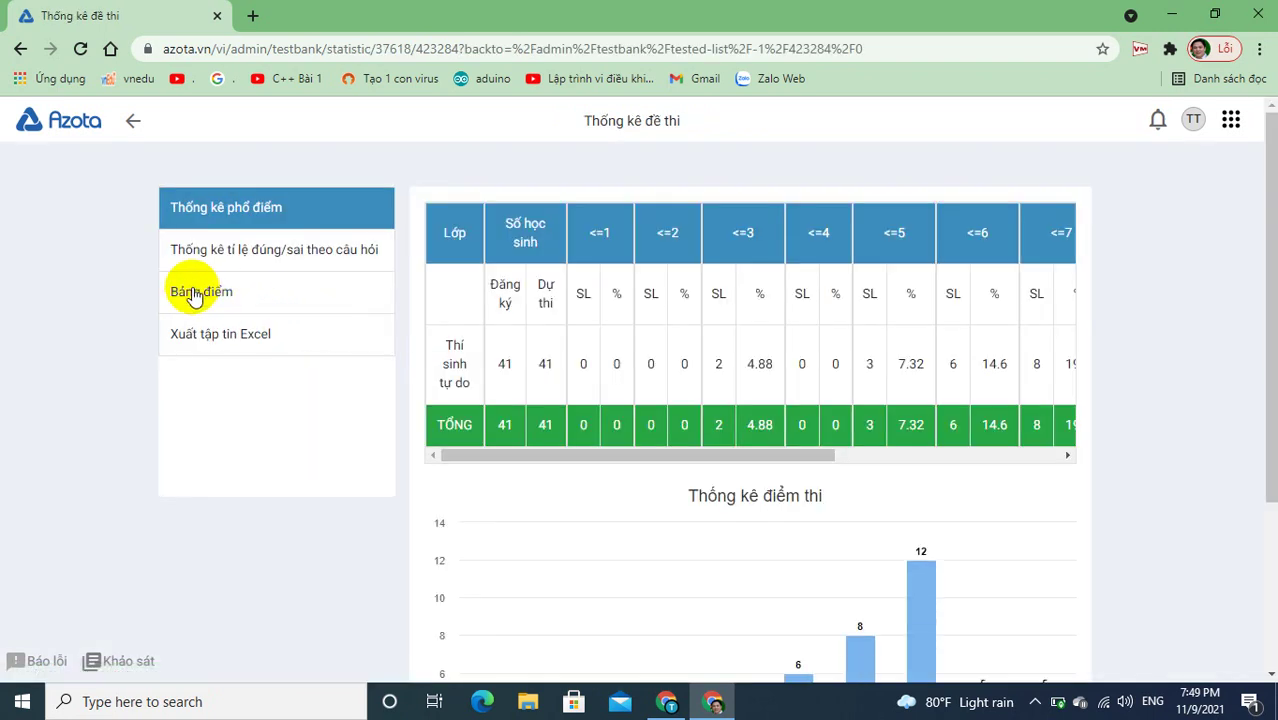
left_click(193, 294)
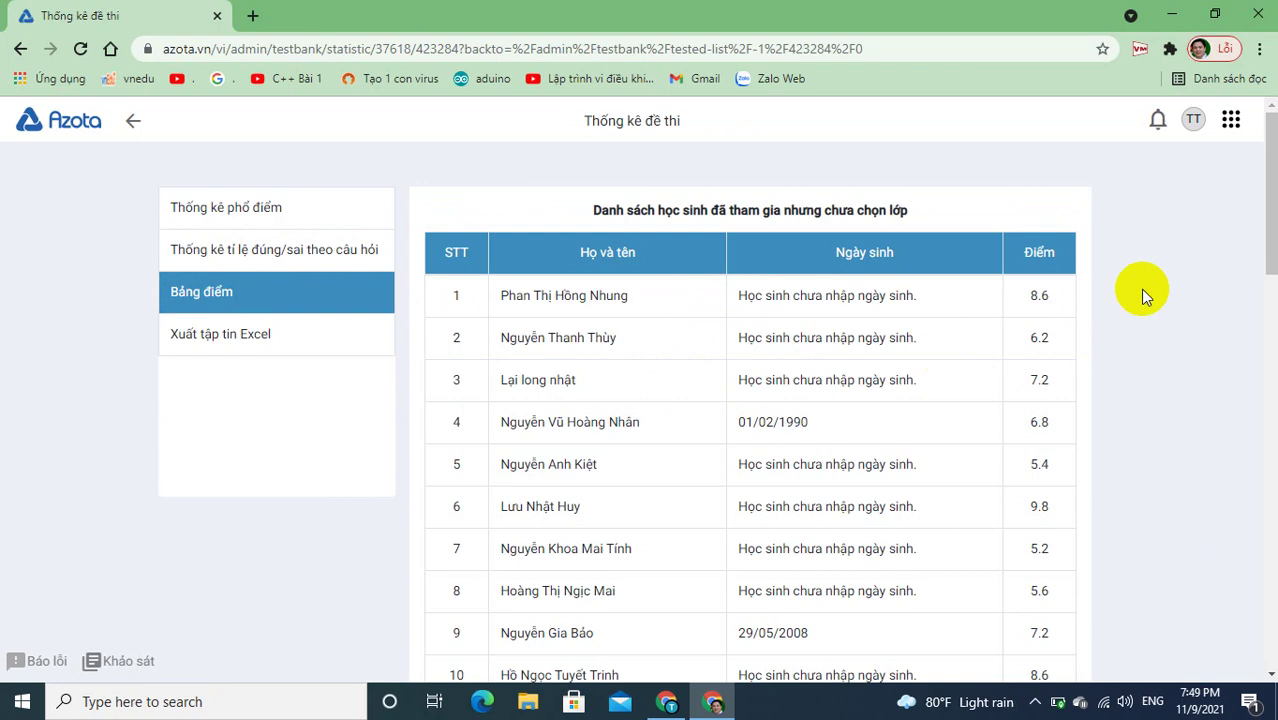
left_click_drag(1255, 200, 1255, 232)
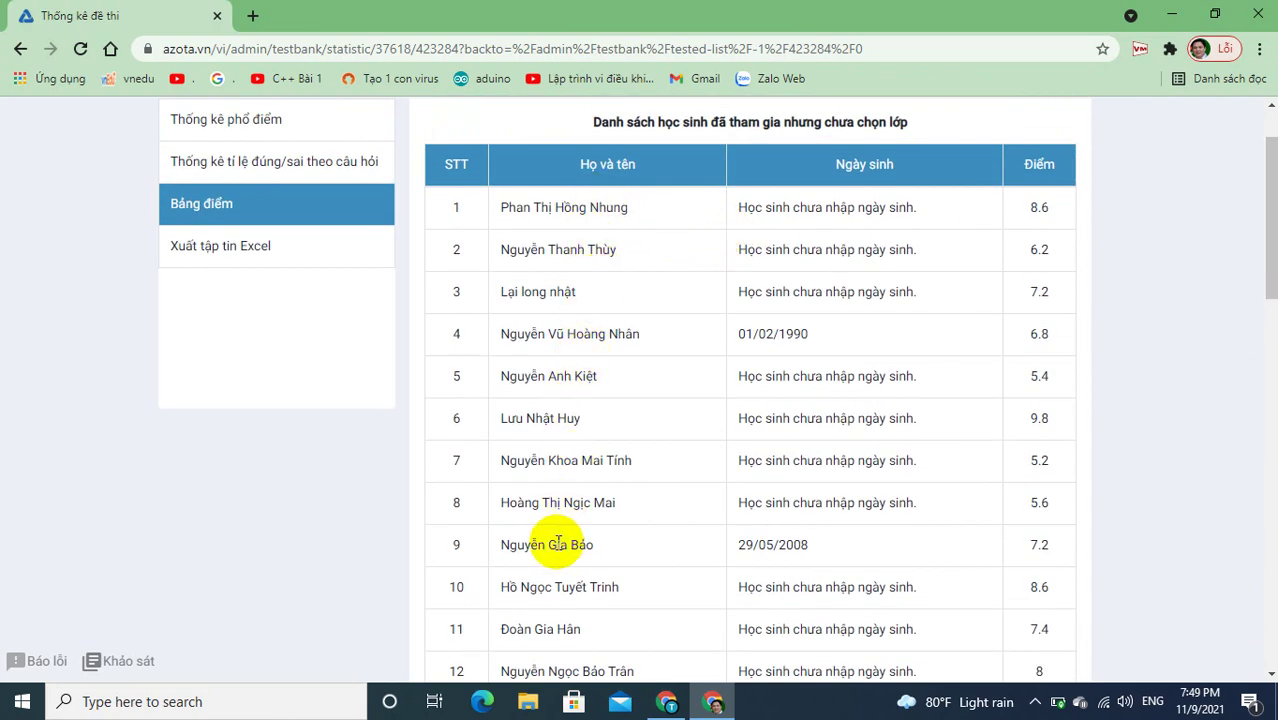
mouse_move(1272, 190)
left_mouse_down()
mouse_move(1268, 556)
mouse_move(1268, 148)
mouse_move(1272, 165)
left_mouse_up()
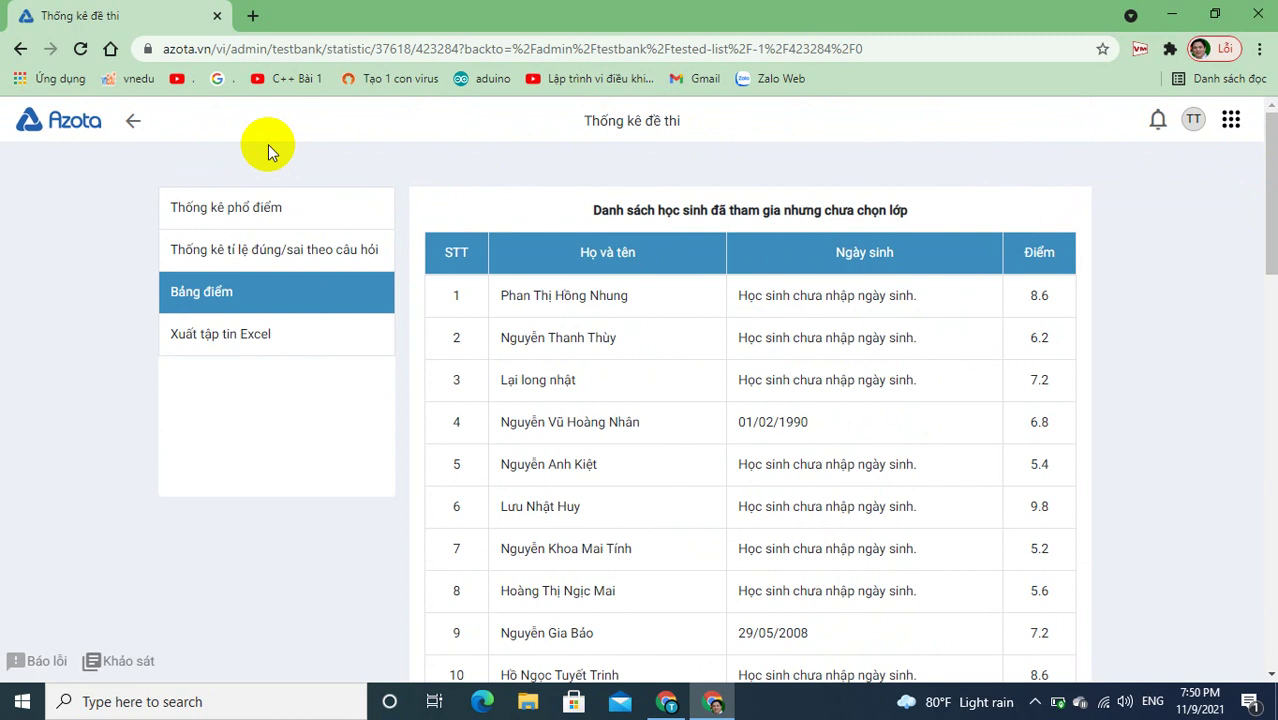
left_click(81, 128)
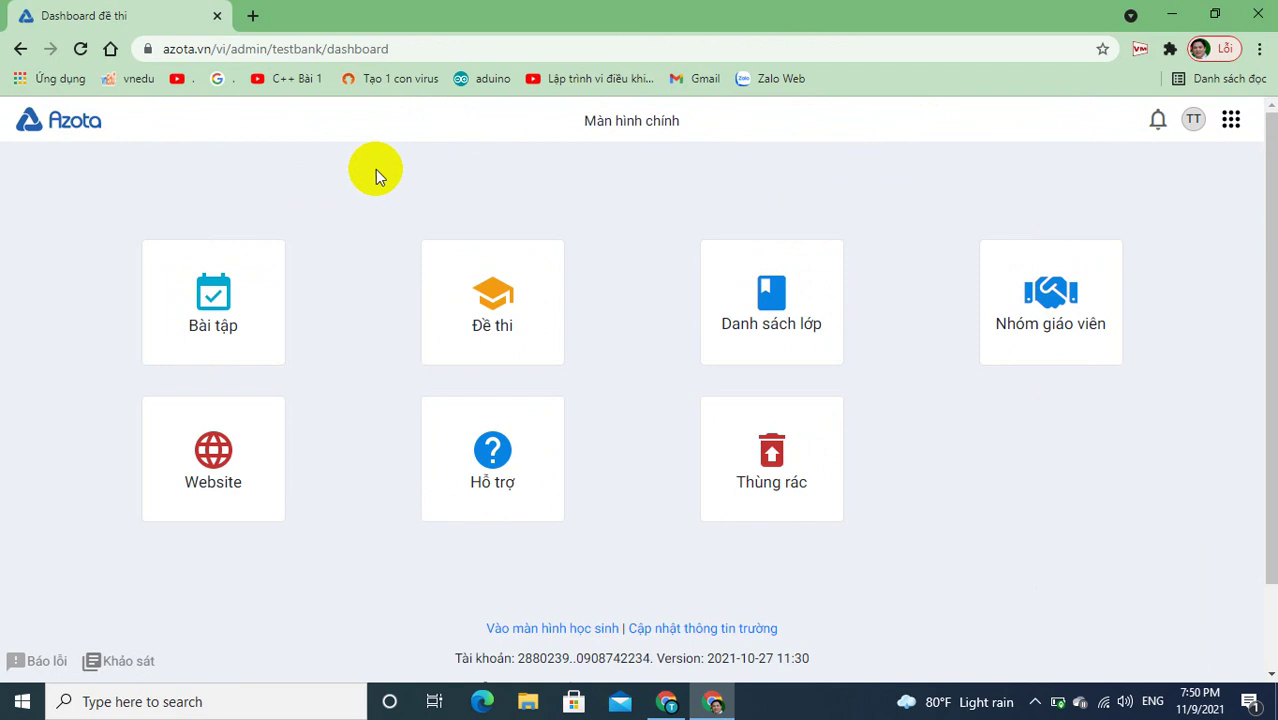
left_click(1035, 701)
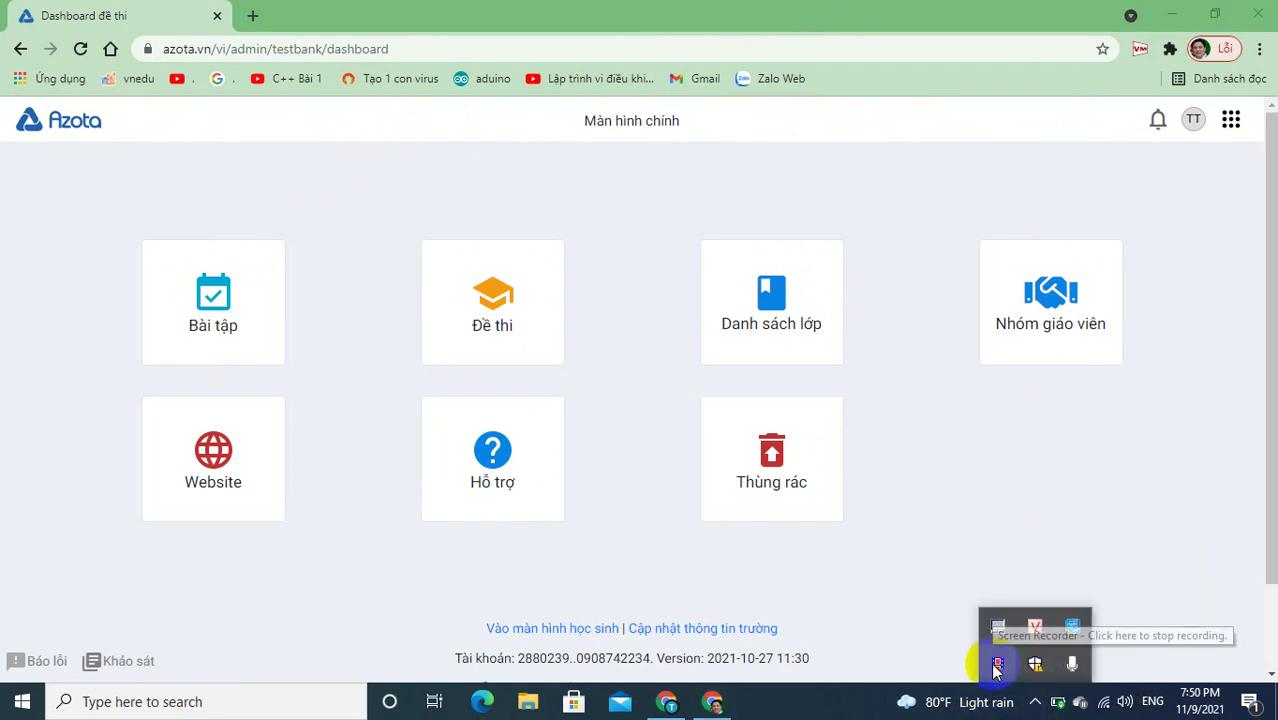